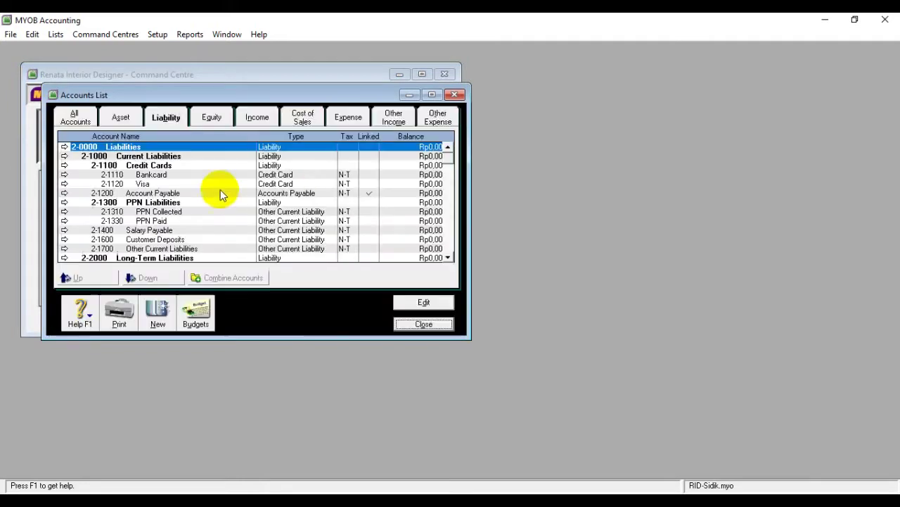
# Step: Examine the complete accounts list from the asset accounts through the long-term liabilities
pyautogui.click(81, 116)
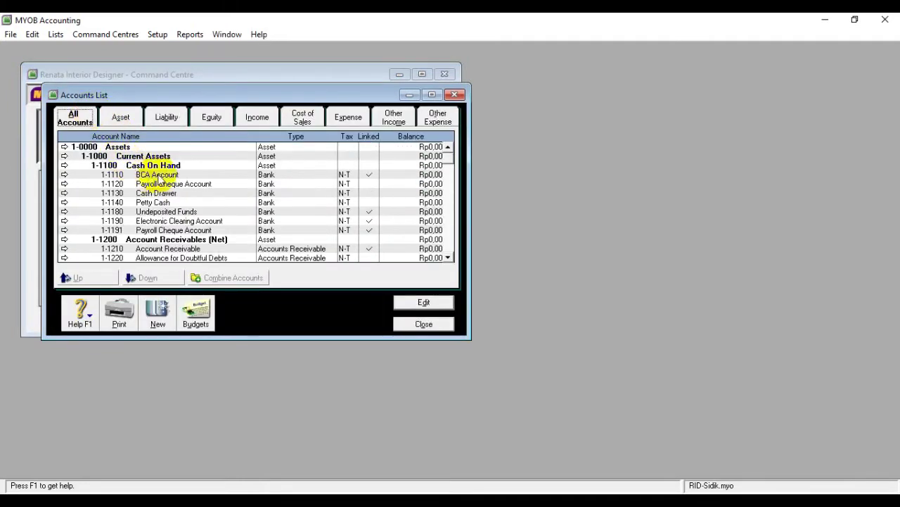
pyautogui.scroll(-5, 157, 179)
pyautogui.scroll(-3, 157, 178)
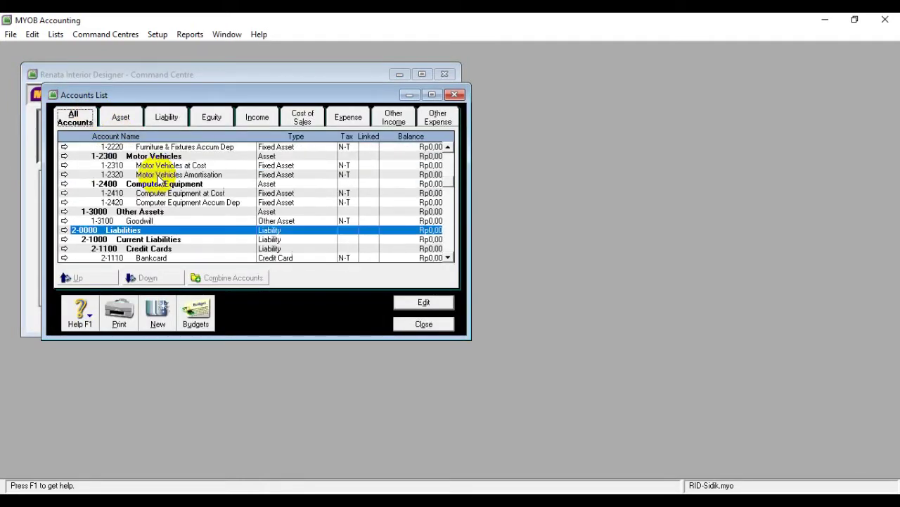
pyautogui.scroll(-2, 159, 180)
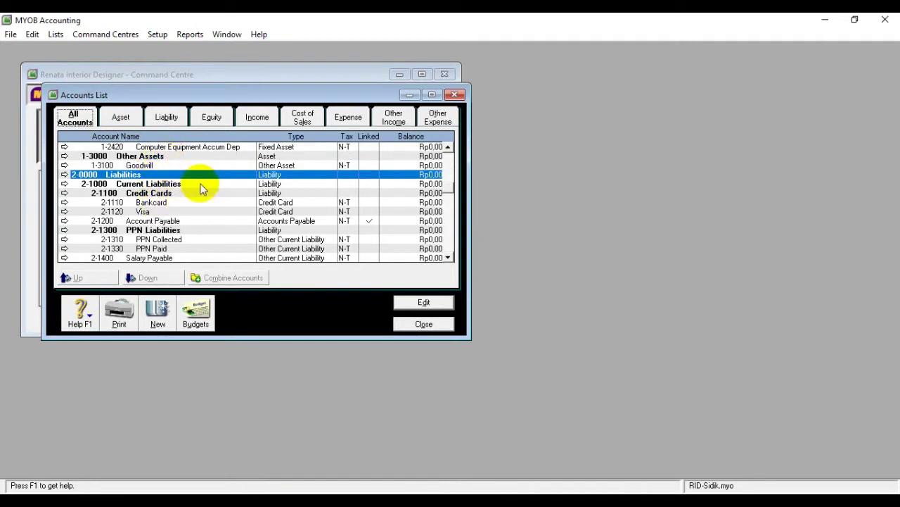
pyautogui.scroll(-1, 151, 224)
pyautogui.scroll(-1, 162, 225)
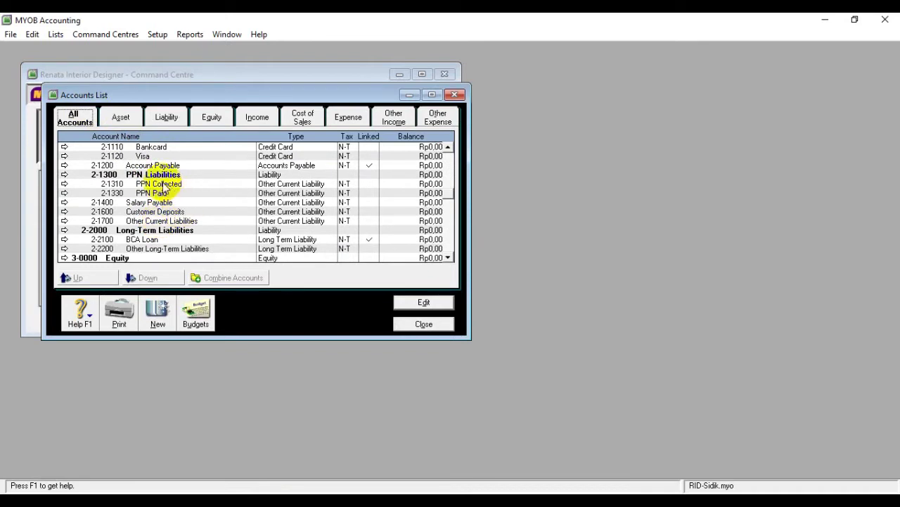
pyautogui.click(164, 310)
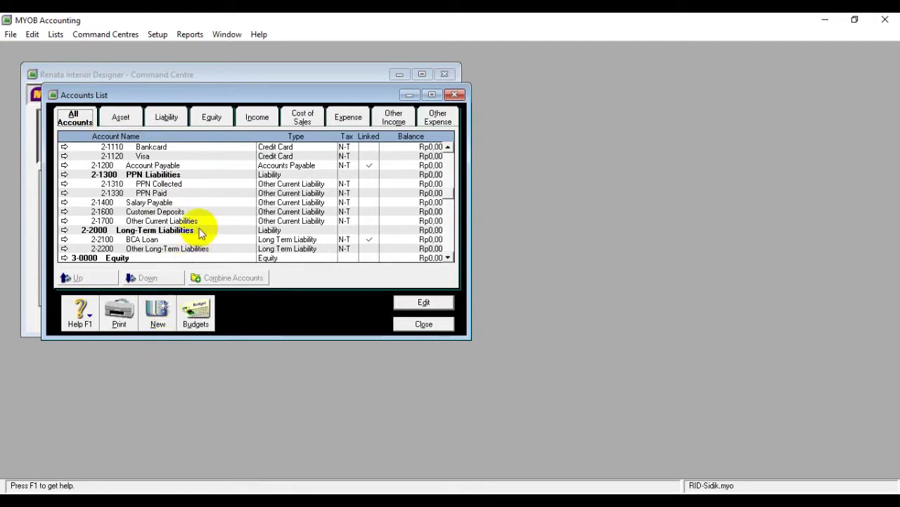
pyautogui.scroll(10, 183, 214)
pyautogui.click(146, 176)
pyautogui.click(380, 303)
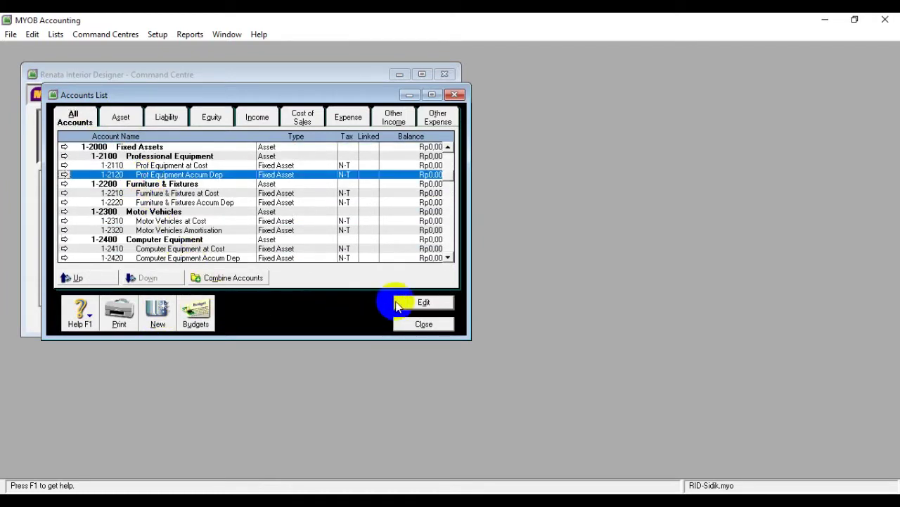
pyautogui.scroll(4, 197, 211)
# Step: Show only the asset accounts and review the cash, receivable and other current asset accounts
pyautogui.click(125, 117)
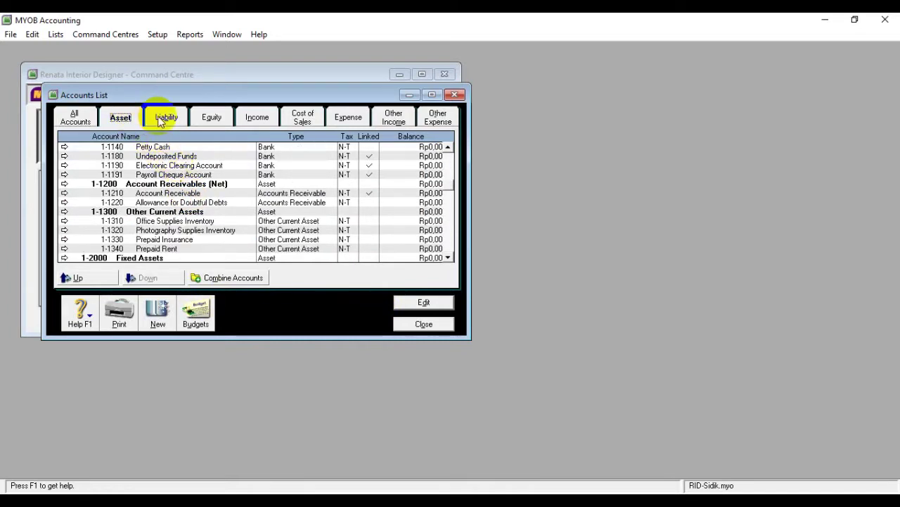
pyautogui.click(161, 174)
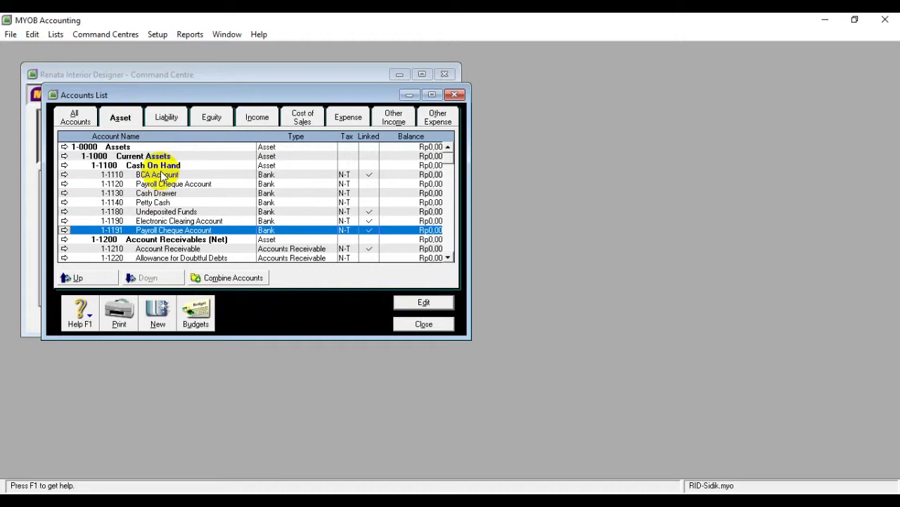
pyautogui.scroll(-2, 161, 176)
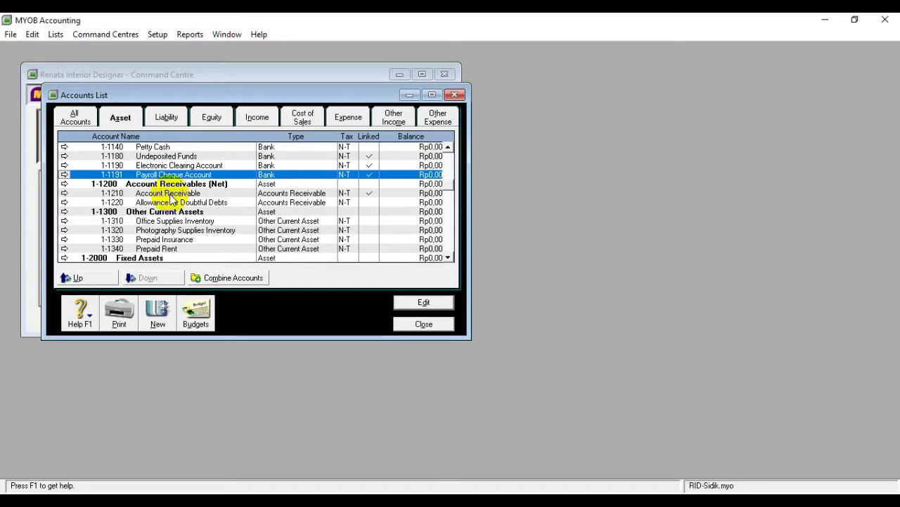
# Step: Review the Accounts & Banking linked accounts and close their settings
pyautogui.click(154, 35)
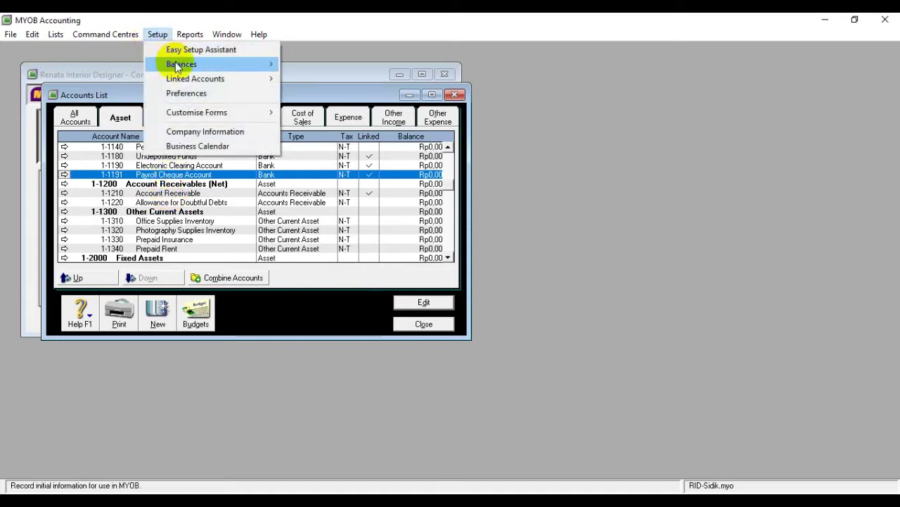
pyautogui.moveTo(194, 78)
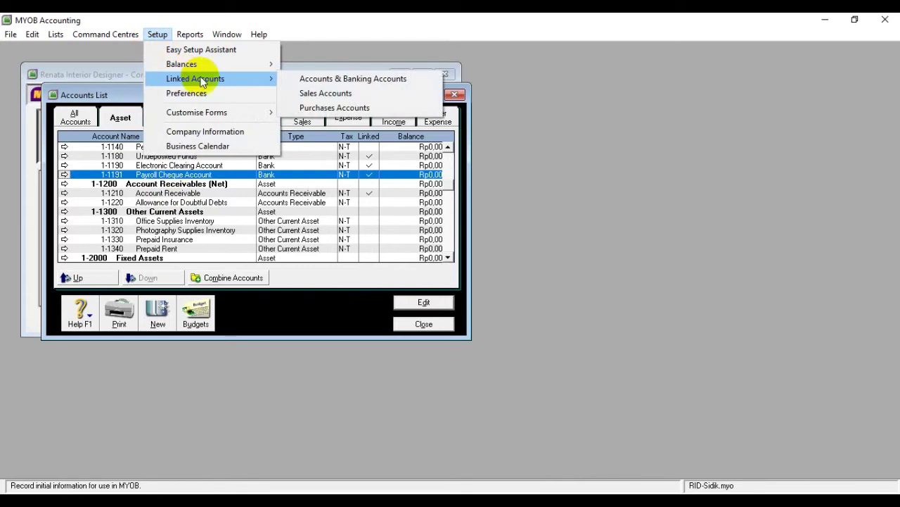
pyautogui.click(347, 82)
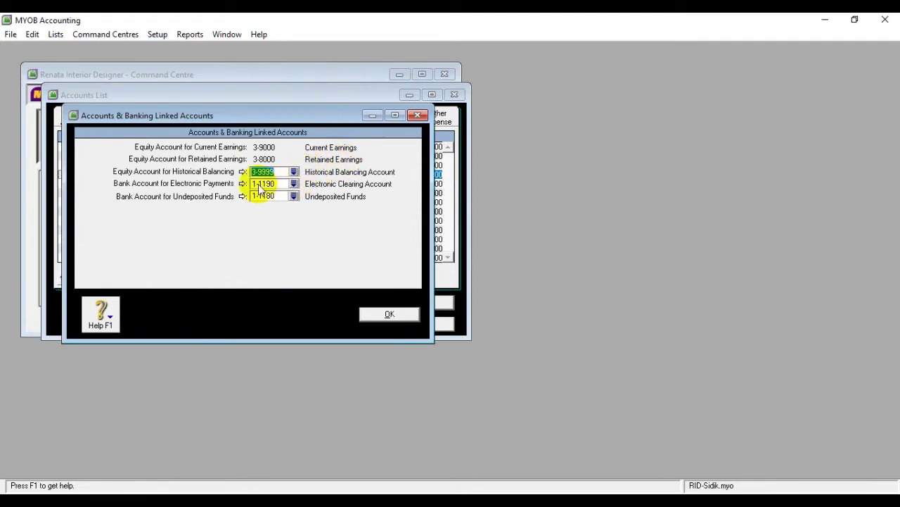
pyautogui.click(375, 319)
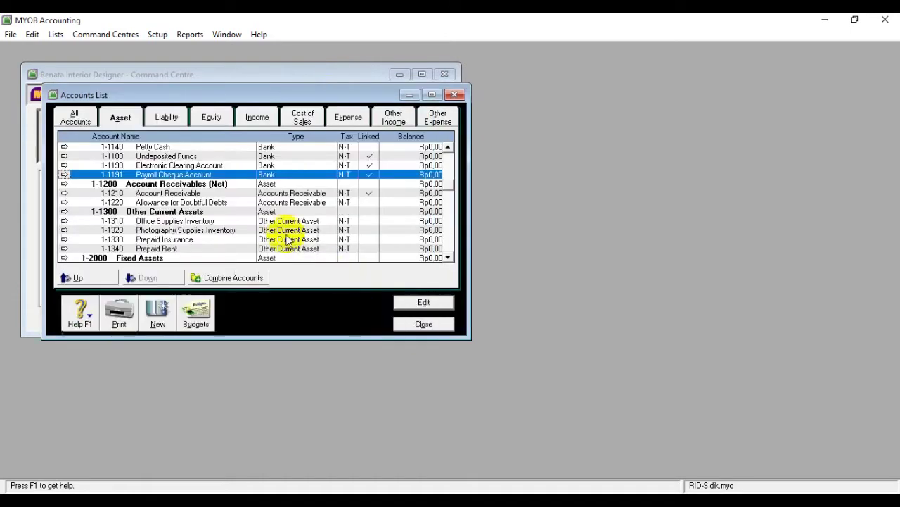
# Step: Review the Sales linked accounts for tracking receivables and customer receipts, and close their settings
pyautogui.doubleClick(153, 25)
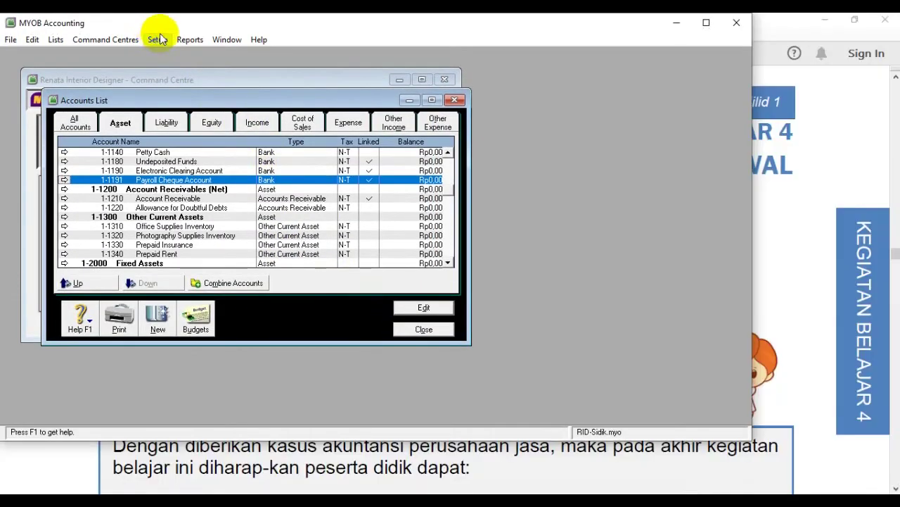
pyautogui.doubleClick(163, 23)
pyautogui.click(158, 34)
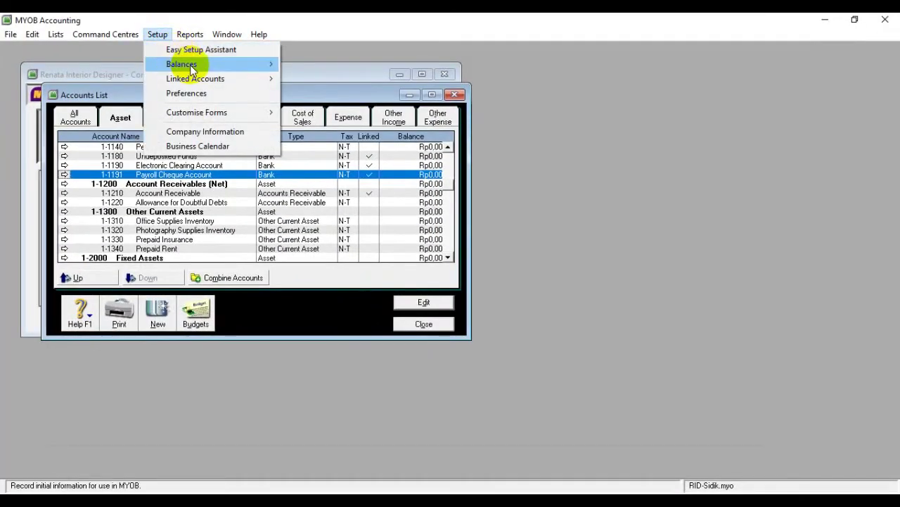
pyautogui.moveTo(202, 79)
pyautogui.click(305, 93)
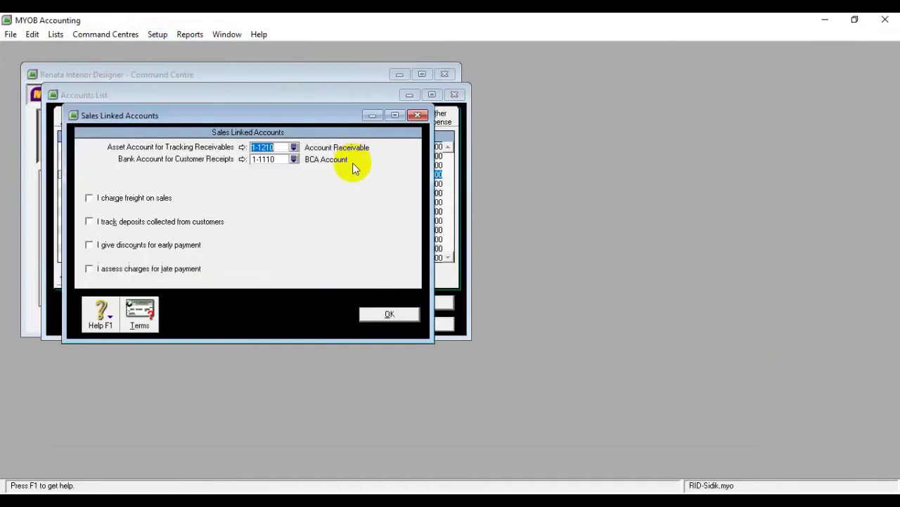
pyautogui.click(389, 314)
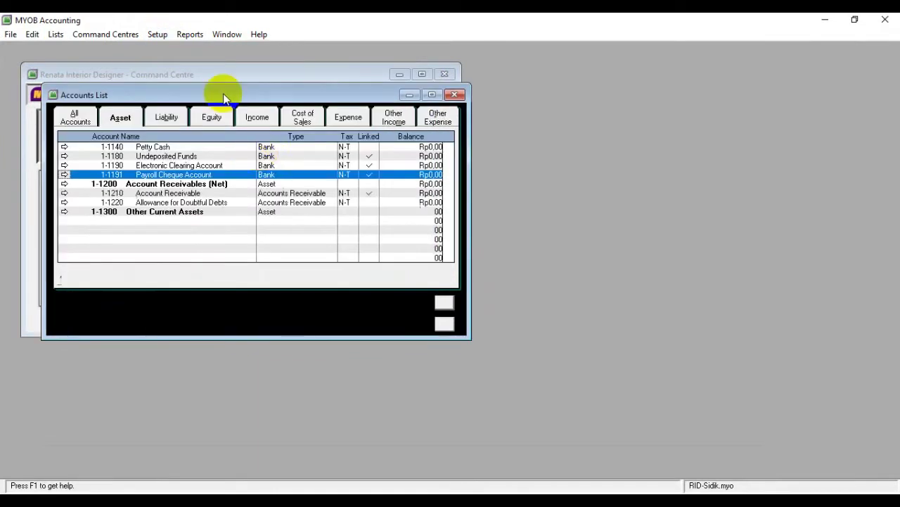
# Step: Review the Purchases linked accounts and close their settings
pyautogui.click(158, 33)
pyautogui.moveTo(258, 75)
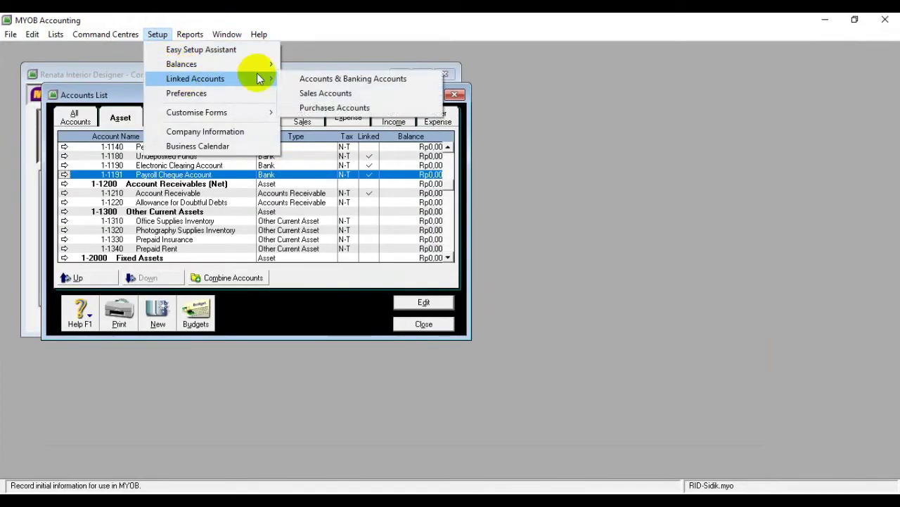
pyautogui.click(305, 106)
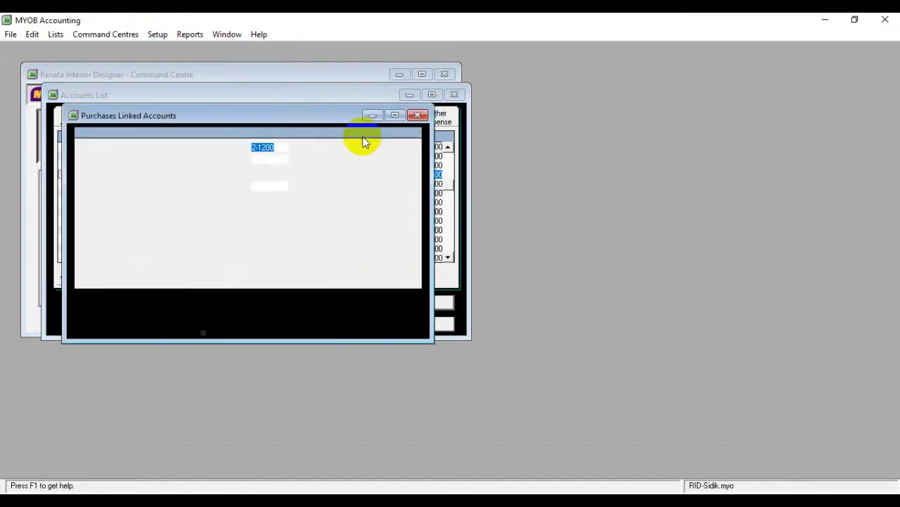
pyautogui.click(417, 115)
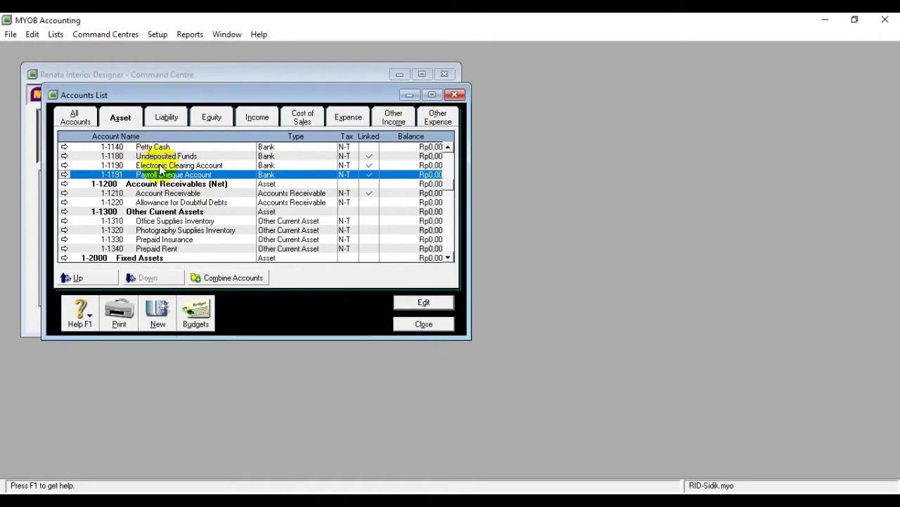
# Step: Check the linked marks, tax codes and balances of the asset accounts
pyautogui.scroll(-1, 202, 219)
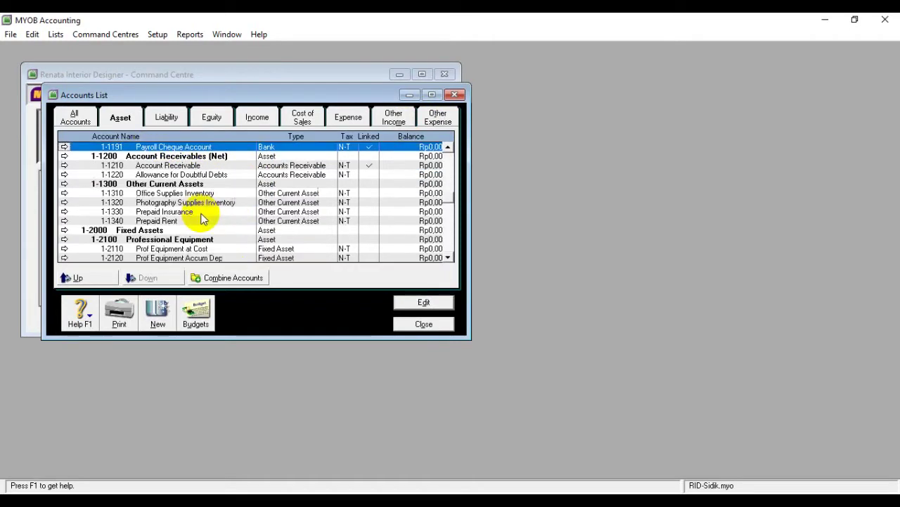
pyautogui.scroll(3, 200, 219)
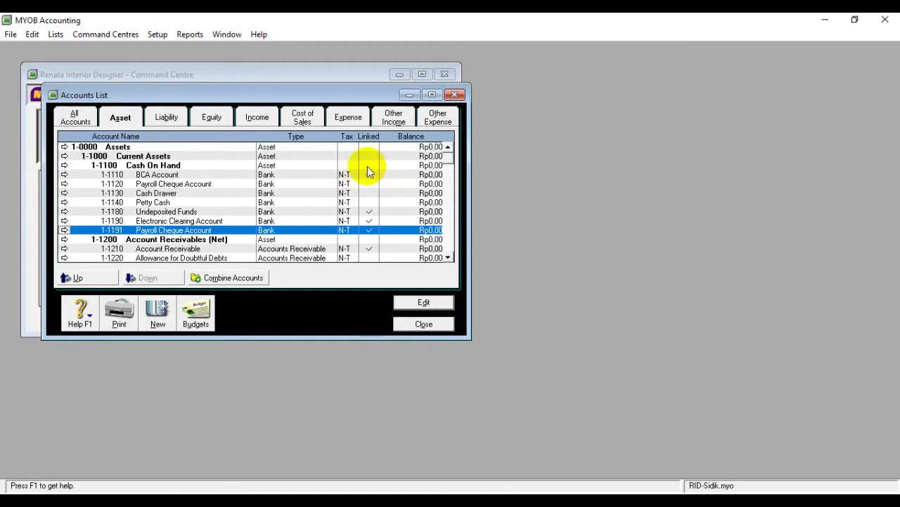
pyautogui.scroll(-2, 371, 186)
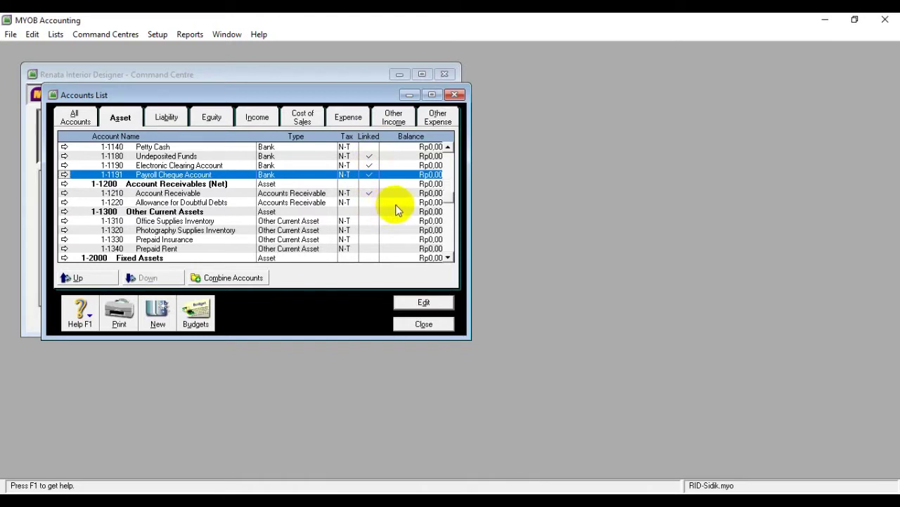
pyautogui.scroll(-1, 412, 210)
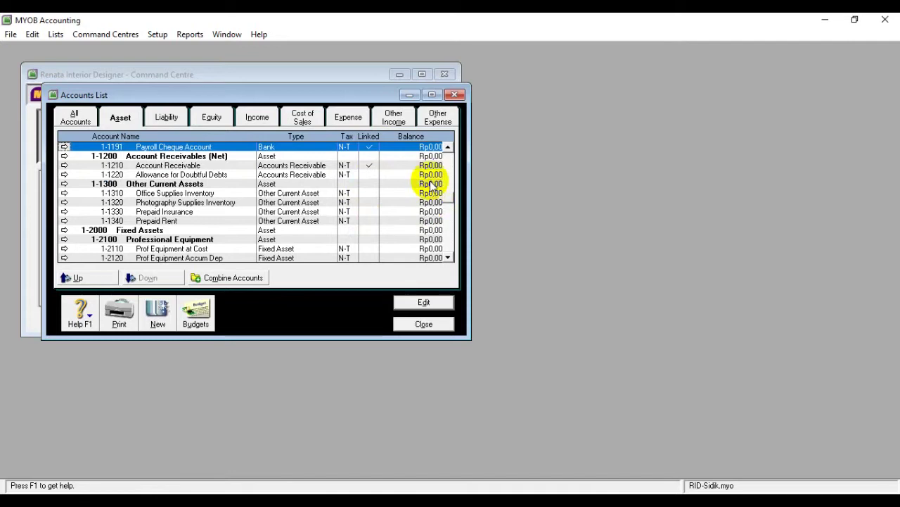
pyautogui.scroll(-2, 430, 201)
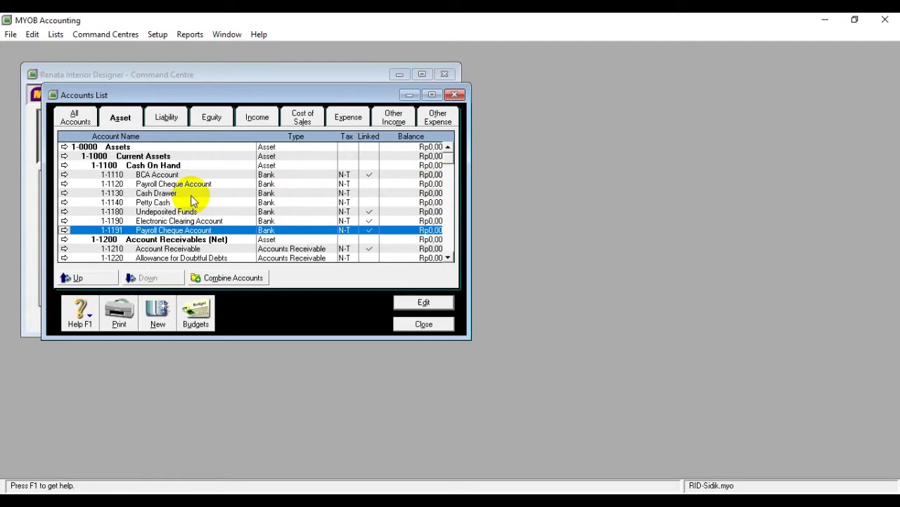
# Step: Inspect the N-T tax code's linked accounts for tax collected and tax paid, and close the tax code list
pyautogui.click(58, 36)
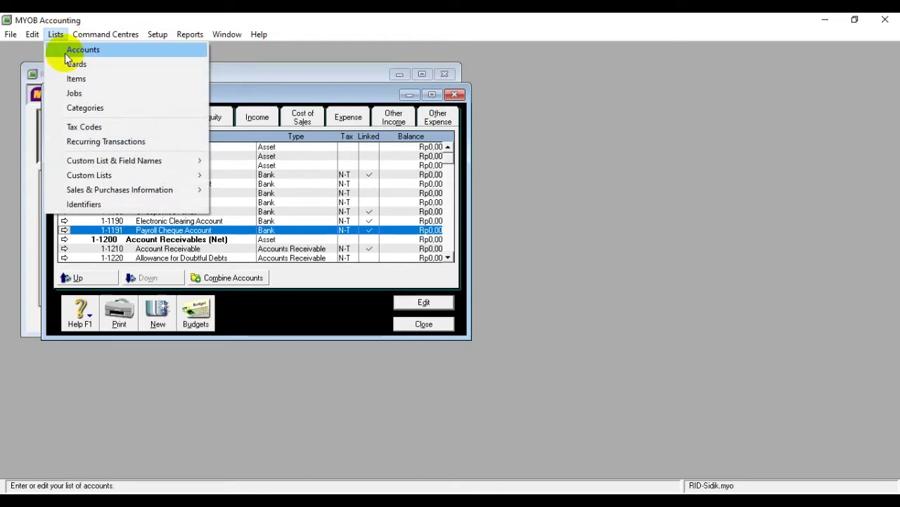
pyautogui.click(101, 127)
pyautogui.doubleClick(191, 145)
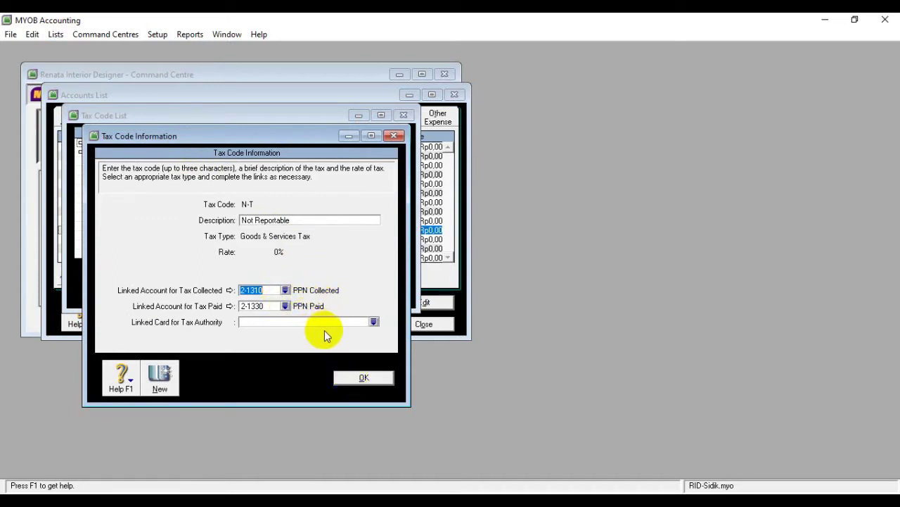
pyautogui.click(354, 380)
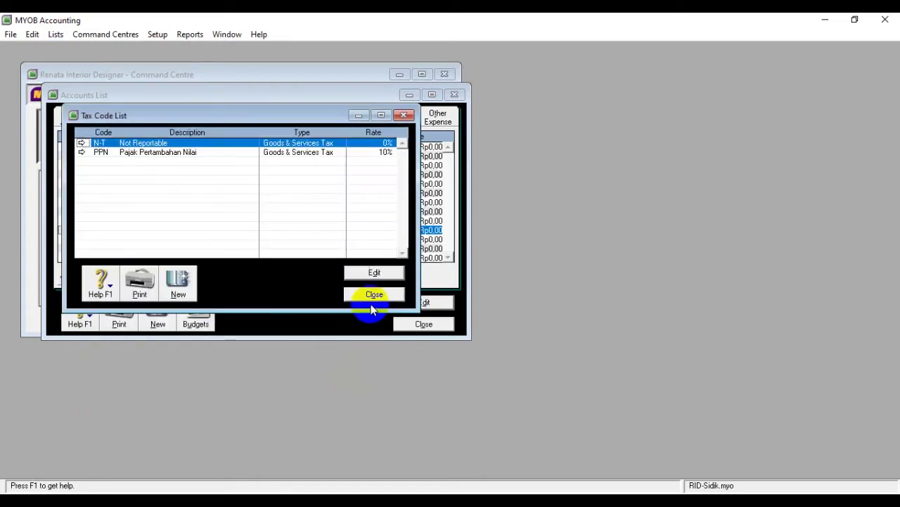
pyautogui.click(374, 294)
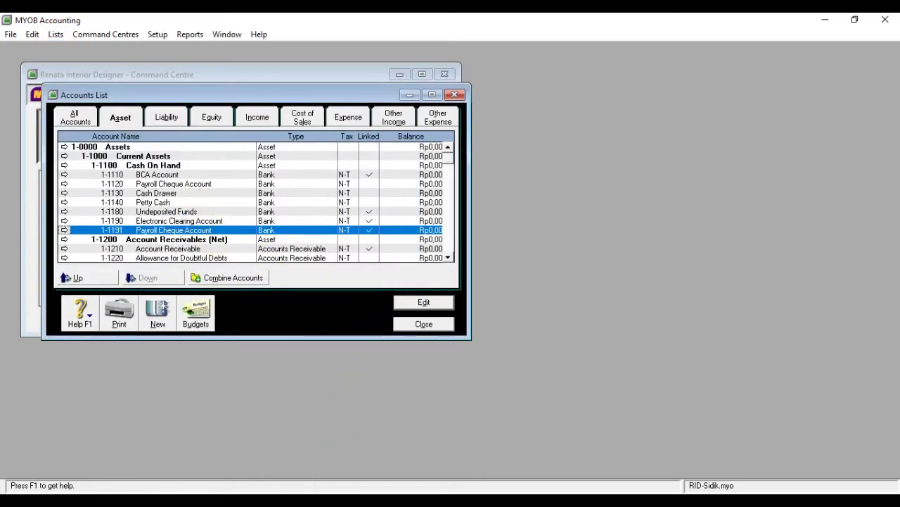
# Step: Switch to the KOMPUTER AKUNTANSI XI-1 PDF in Adobe Acrobat and read Kegiatan Belajar 4 from its objectives to the section on conversion month and opening-balance date
pyautogui.hotkey('alt', 'Tab')
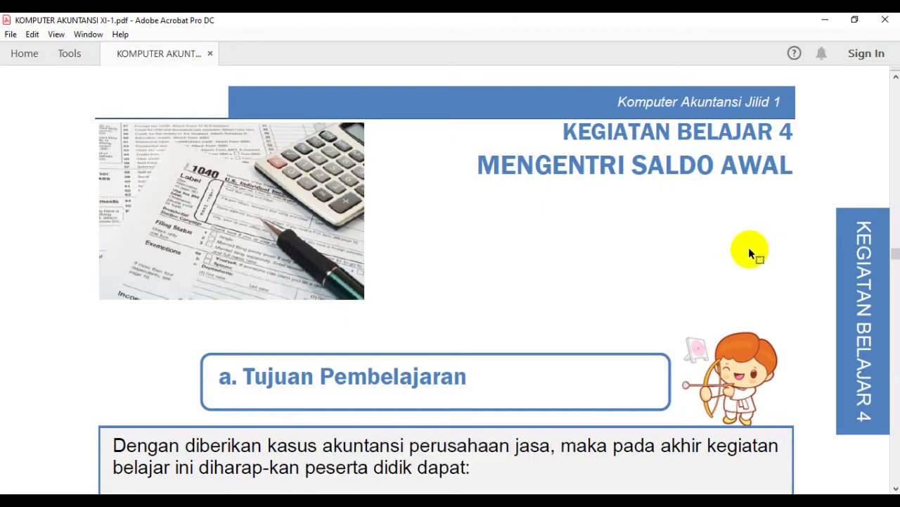
pyautogui.scroll(-7, 546, 247)
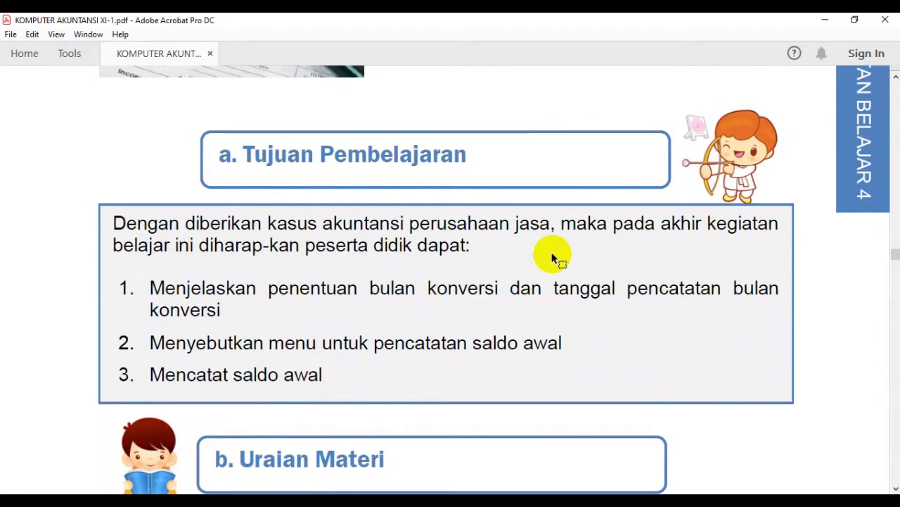
pyautogui.scroll(-2, 553, 258)
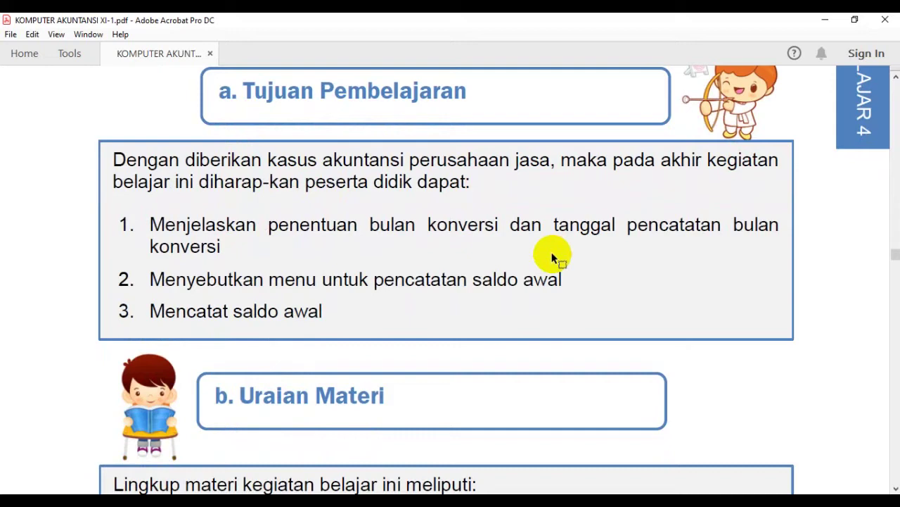
pyautogui.scroll(-5, 552, 259)
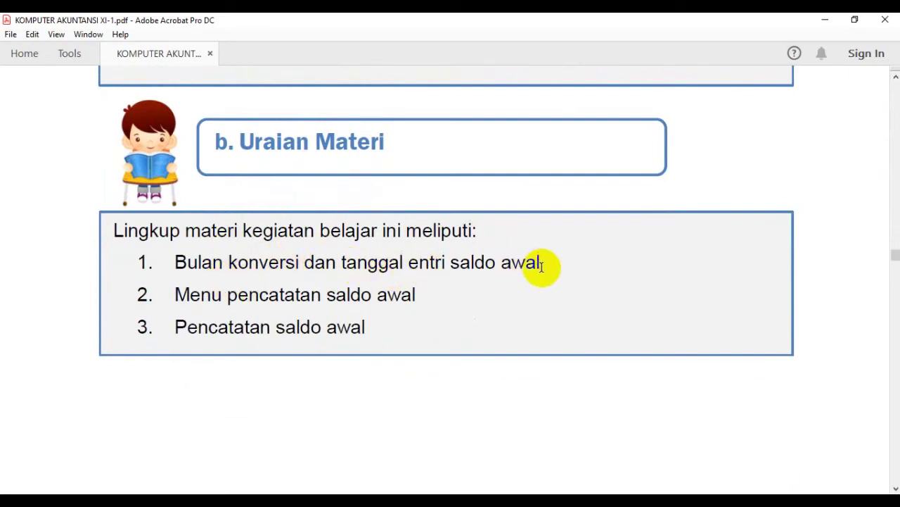
pyautogui.scroll(-1, 549, 261)
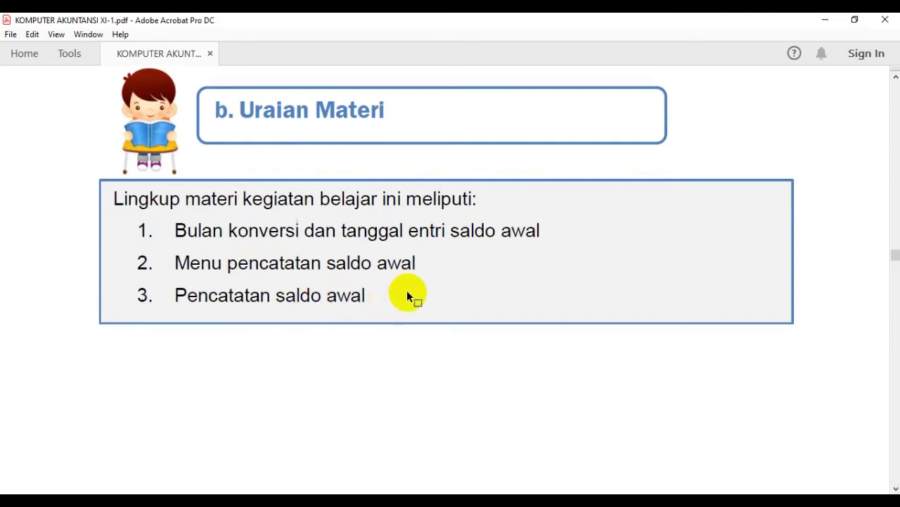
pyautogui.scroll(-5, 408, 296)
pyautogui.scroll(-10, 413, 313)
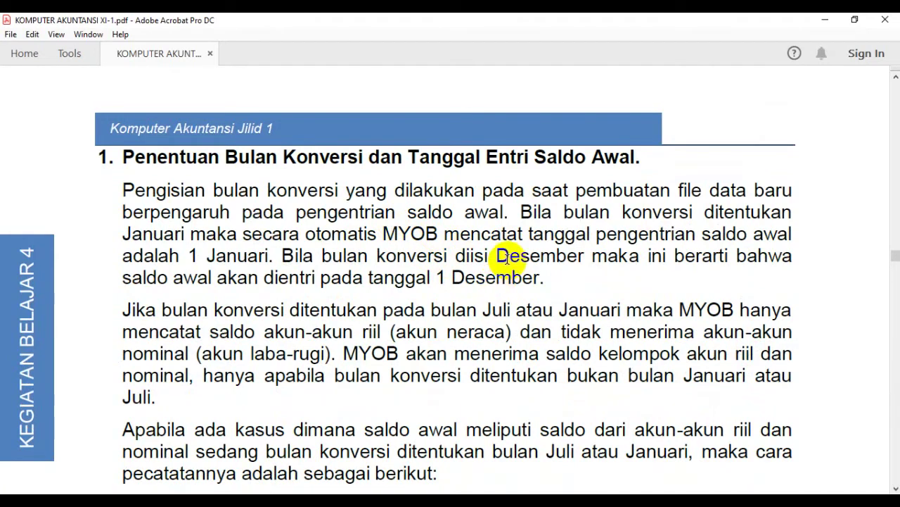
# Step: Read the paragraphs on how a July or January conversion month affects entering real and nominal account balances
pyautogui.scroll(-1, 510, 256)
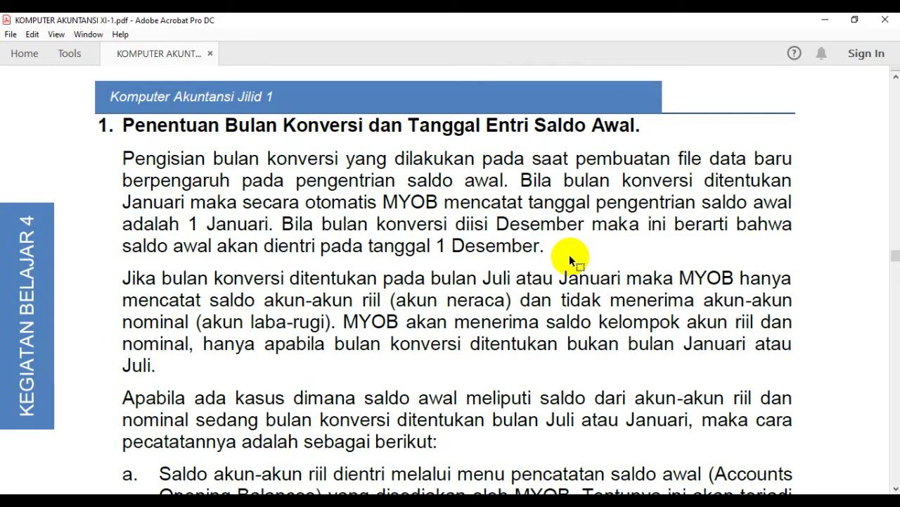
pyautogui.scroll(-1, 458, 218)
pyautogui.scroll(-1, 458, 218)
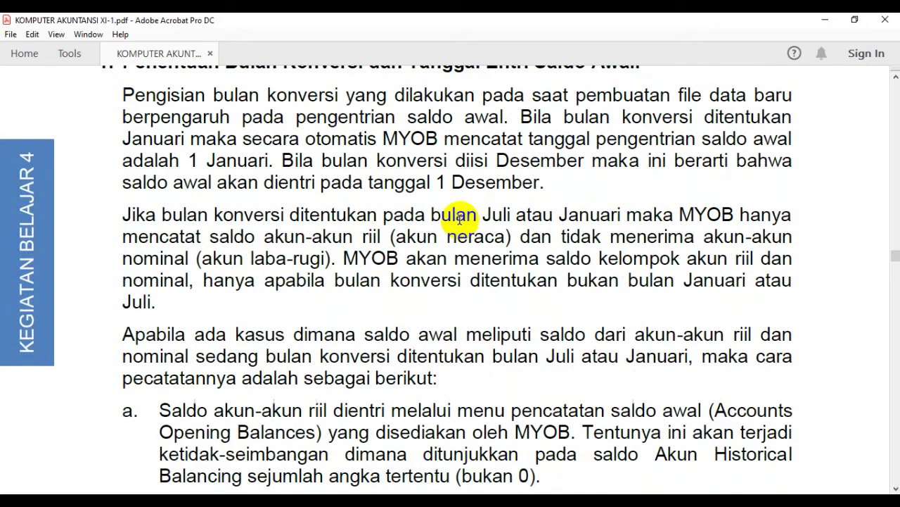
pyautogui.scroll(-1, 464, 212)
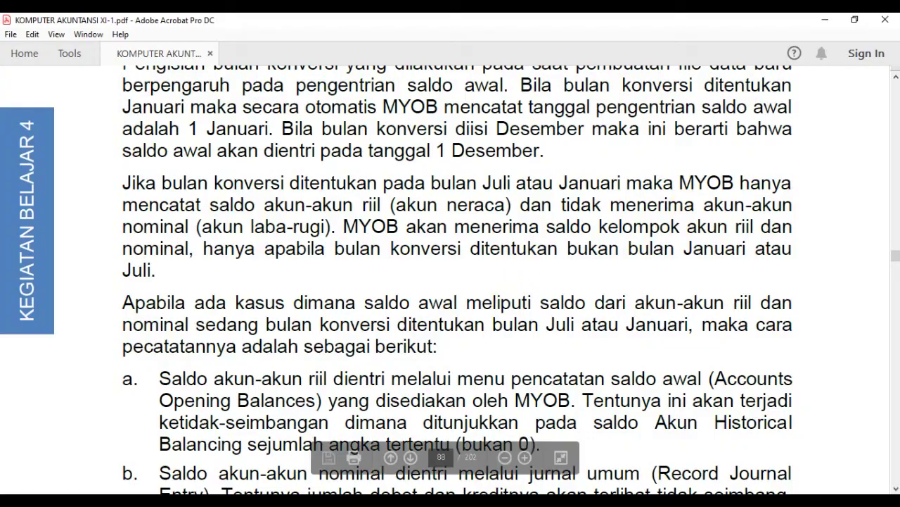
# Step: Switch to MYOB Accounting, open Account Opening Balances, and examine which asset, liability and equity accounts it lists
pyautogui.click(274, 489)
pyautogui.click(158, 34)
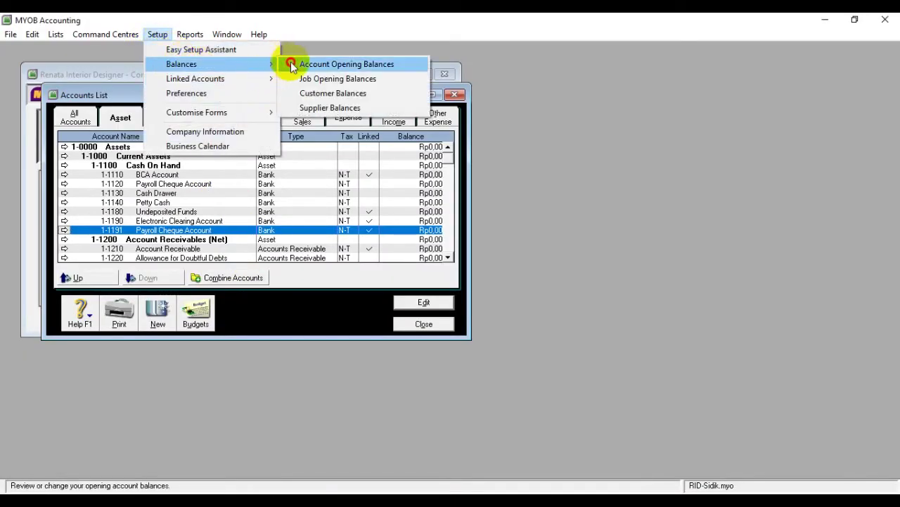
pyautogui.click(289, 61)
pyautogui.scroll(-8, 259, 200)
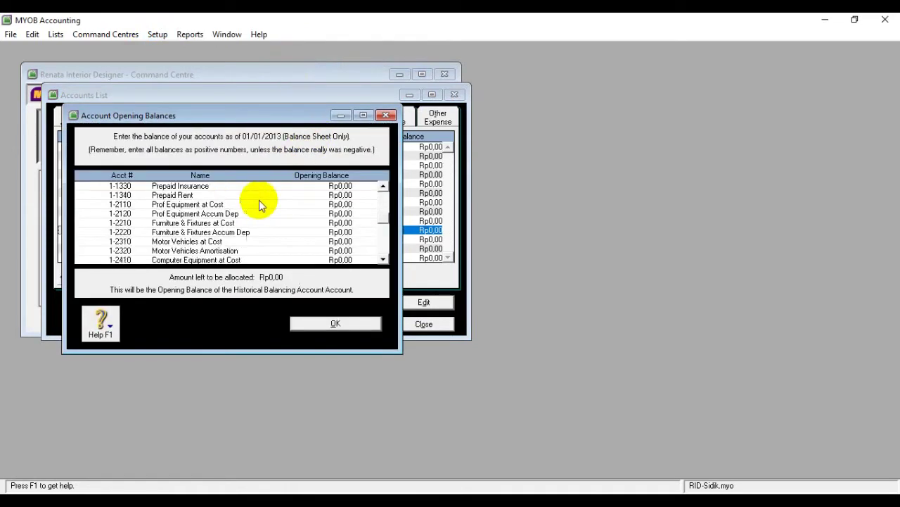
pyautogui.scroll(-3, 258, 204)
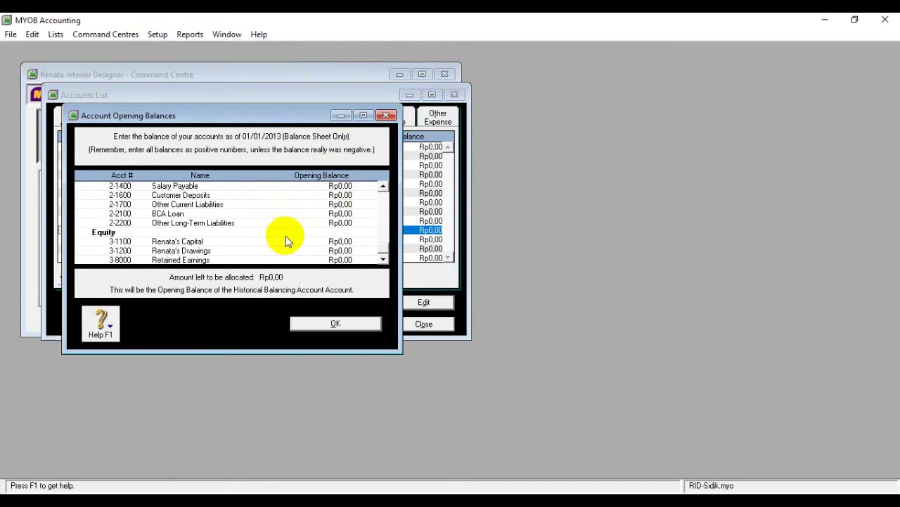
pyautogui.scroll(10, 266, 213)
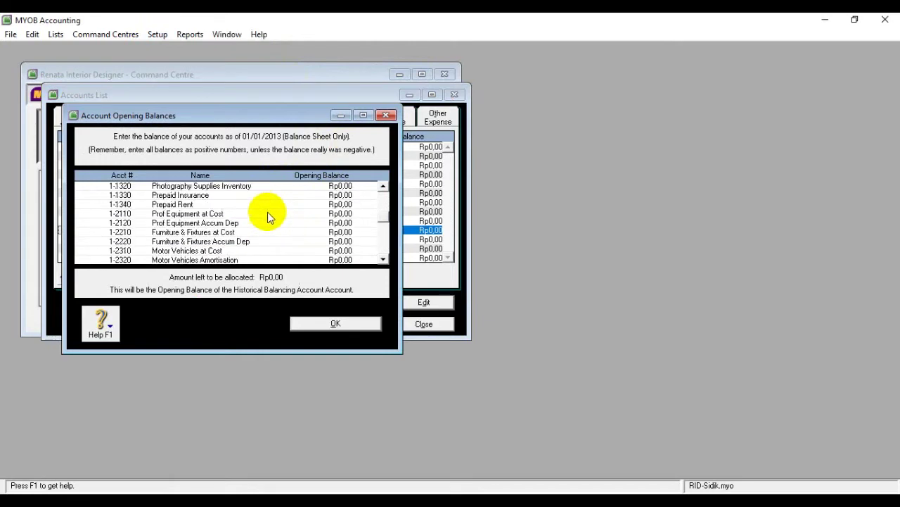
pyautogui.scroll(2, 267, 212)
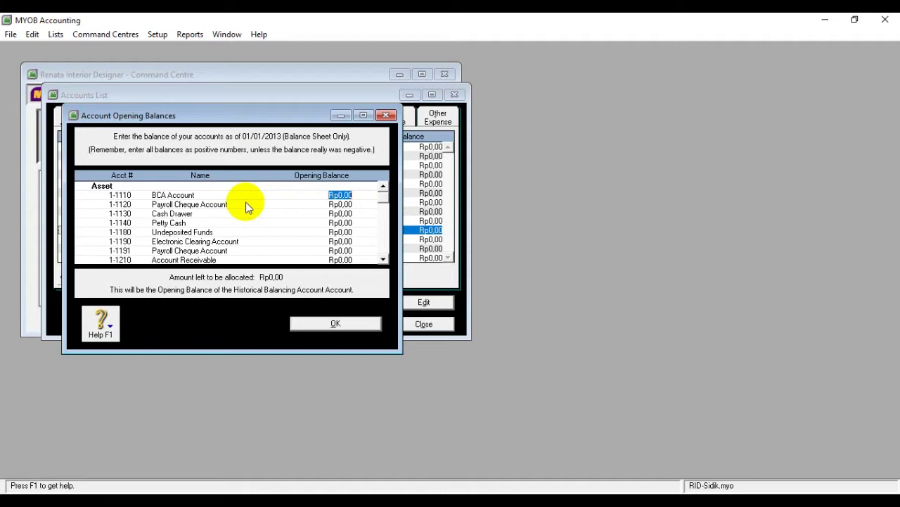
pyautogui.scroll(-8, 245, 202)
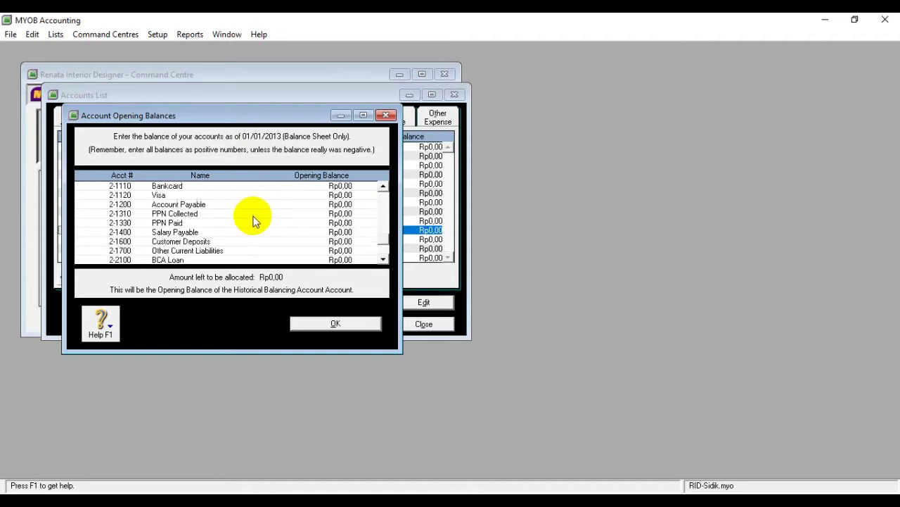
pyautogui.scroll(-2, 254, 221)
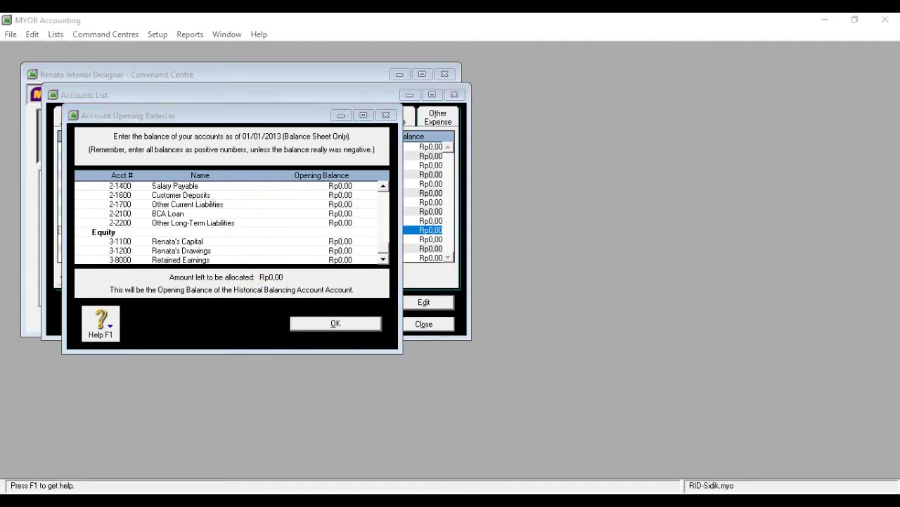
# Step: Compare the PDF's rule on real and nominal accounts with the full account list in MYOB's Account Opening Balances
pyautogui.hotkey('alt', 'Tab')
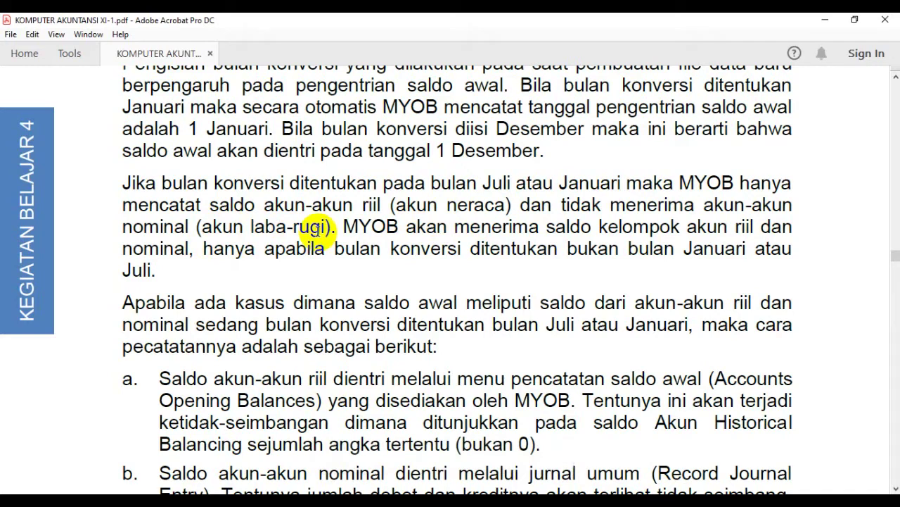
pyautogui.hotkey('alt', 'Tab')
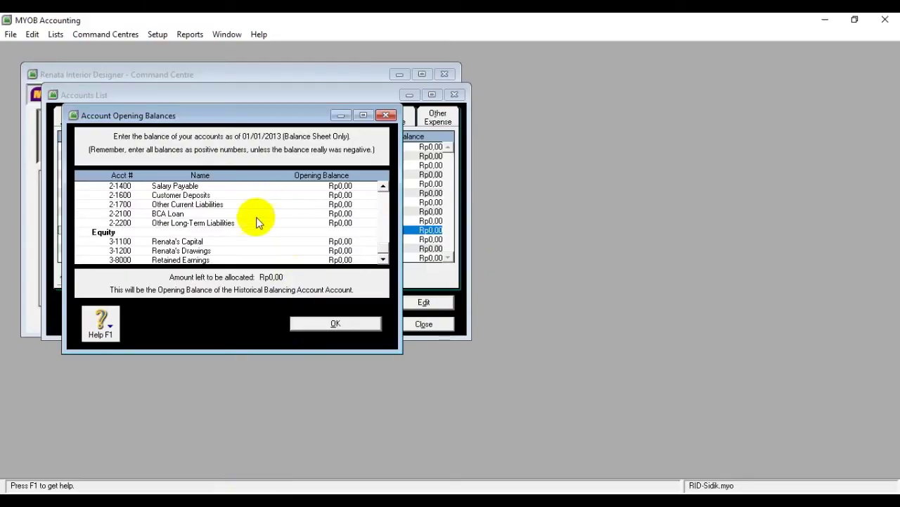
pyautogui.scroll(7, 255, 220)
pyautogui.scroll(4, 255, 227)
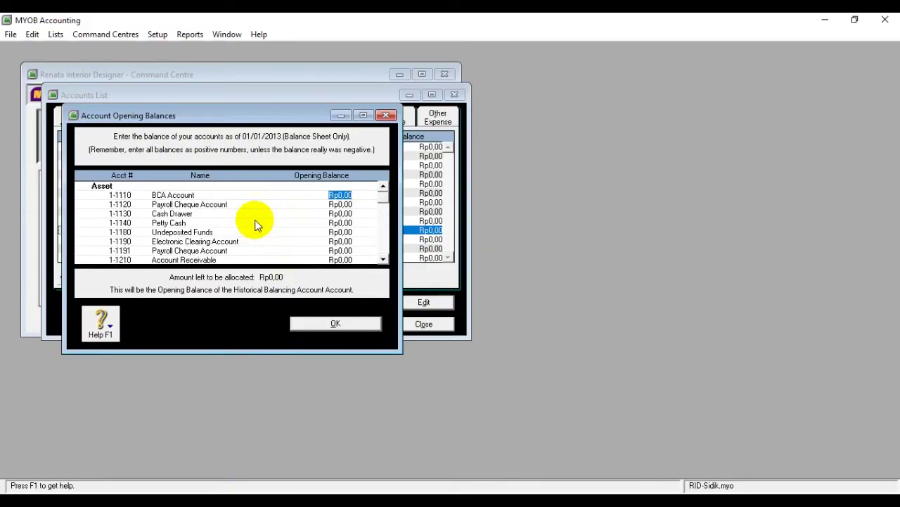
pyautogui.scroll(-10, 255, 227)
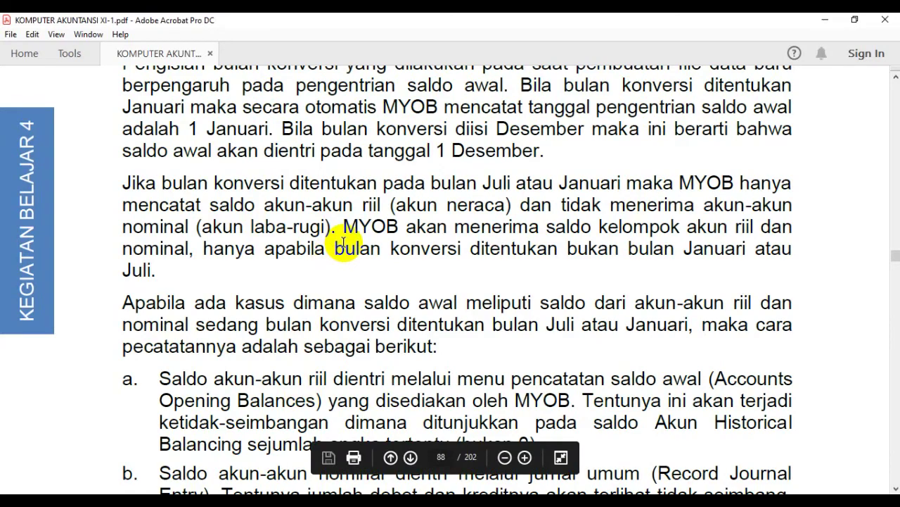
# Step: Switch to the PDF and read points a and b on recording real and nominal account balances
pyautogui.scroll(-3, 345, 239)
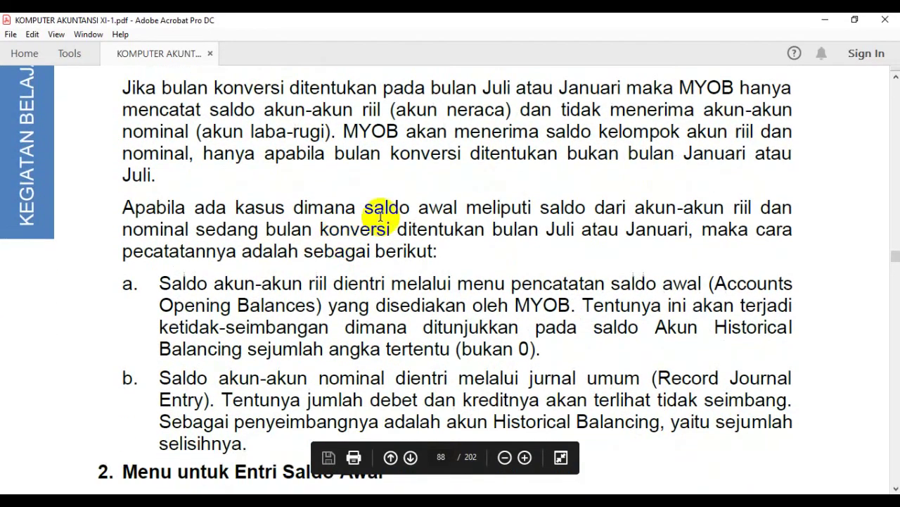
pyautogui.scroll(-1, 478, 211)
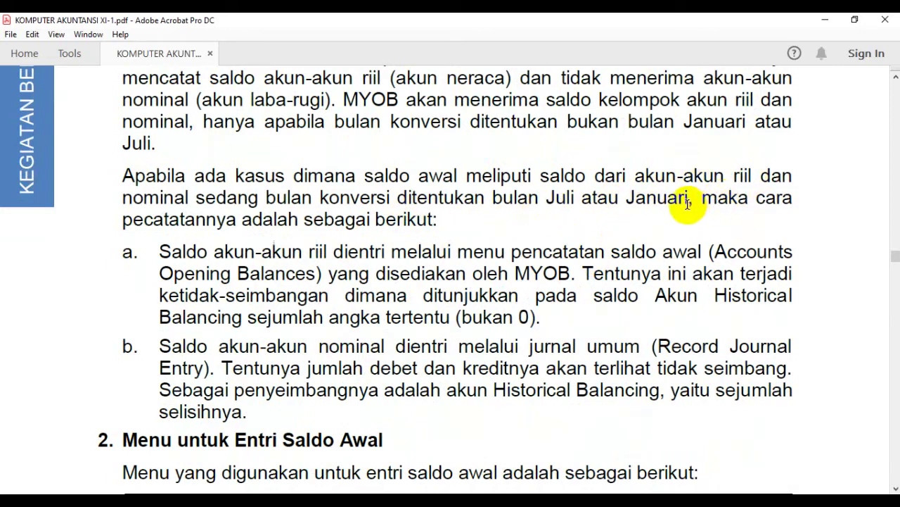
pyautogui.doubleClick(277, 245)
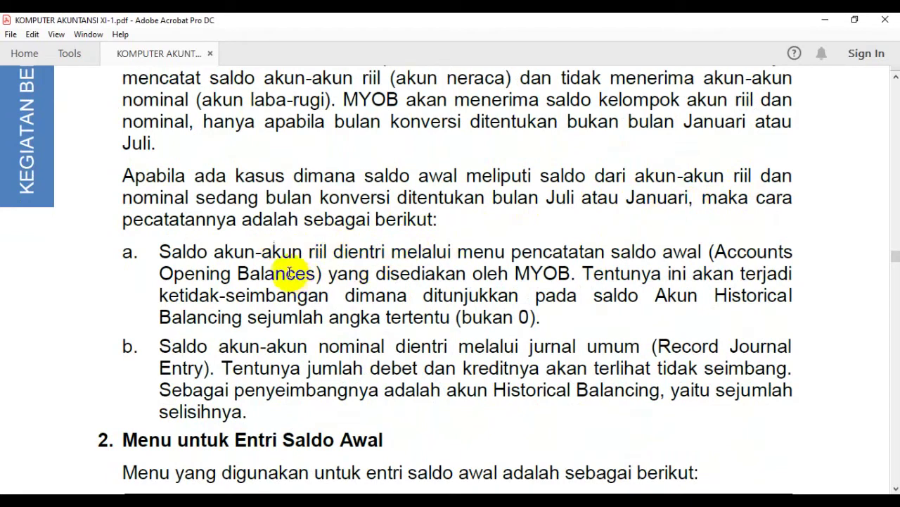
pyautogui.scroll(-1, 290, 273)
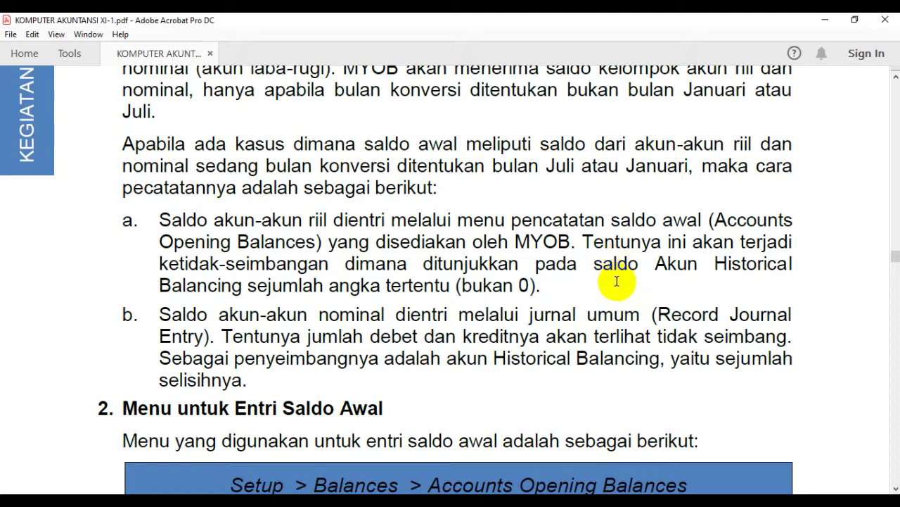
pyautogui.scroll(-1, 617, 282)
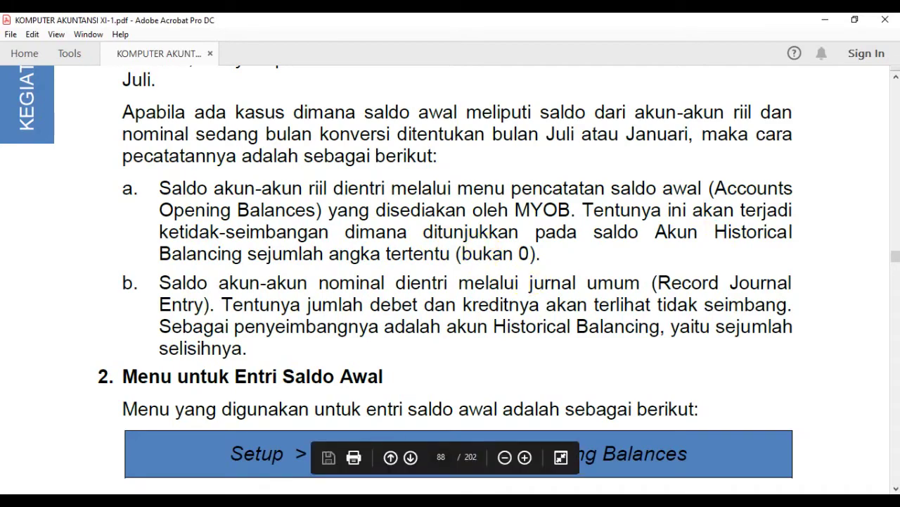
# Step: Return to MYOB, close Account Opening Balances, and show the equity accounts to check the Historical Balancing Account
pyautogui.hotkey('alt', 'Tab')
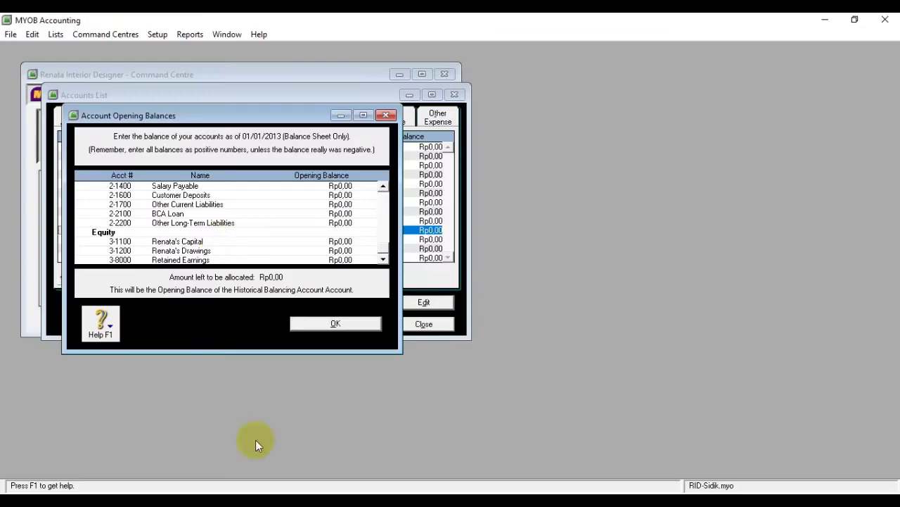
pyautogui.click(387, 116)
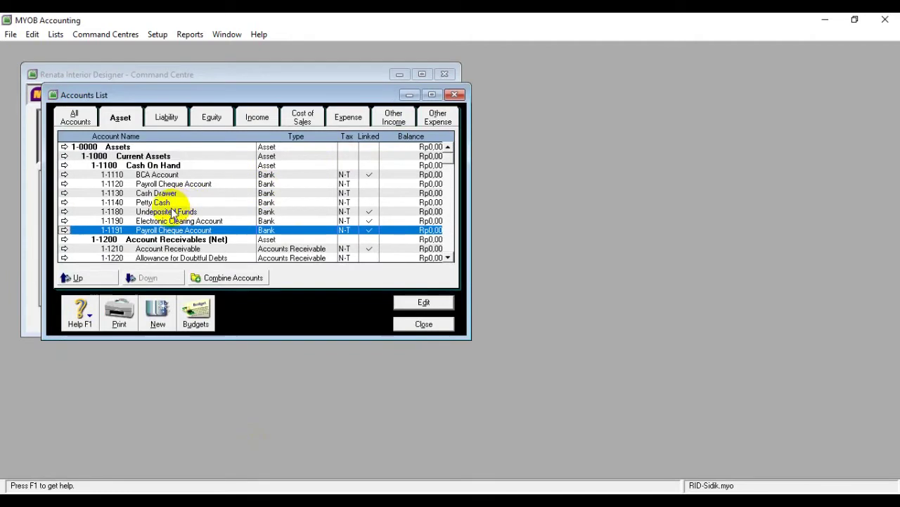
pyautogui.click(86, 120)
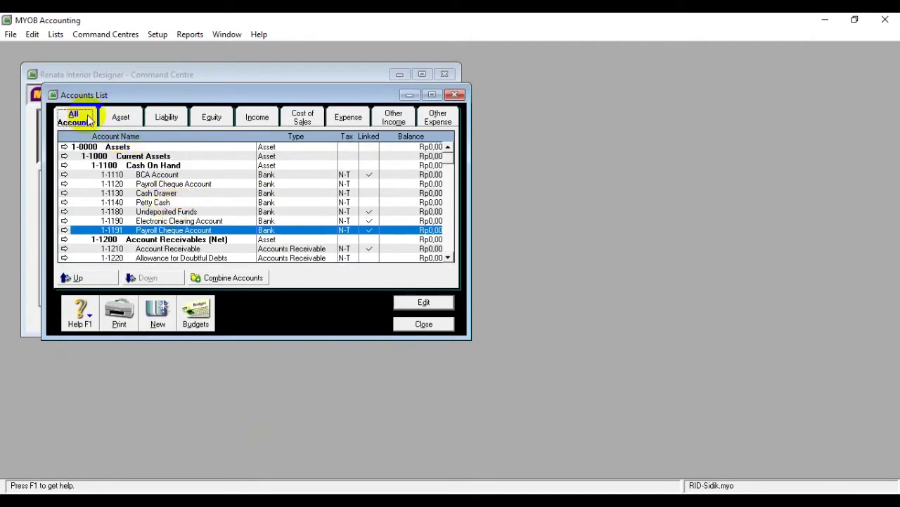
pyautogui.click(209, 118)
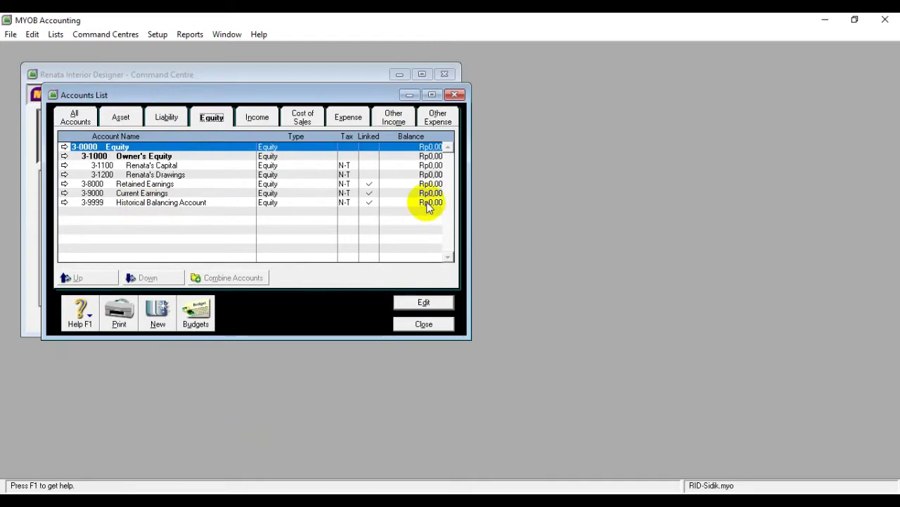
# Step: Compare the PDF's Historical Balancing explanation with the equity accounts in MYOB, and close the Accounts List
pyautogui.click(296, 499)
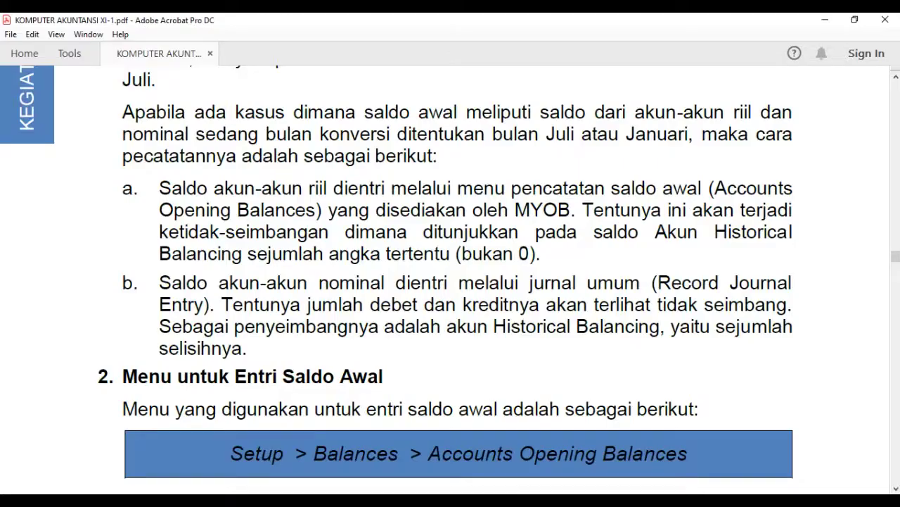
pyautogui.scroll(-1, 327, 309)
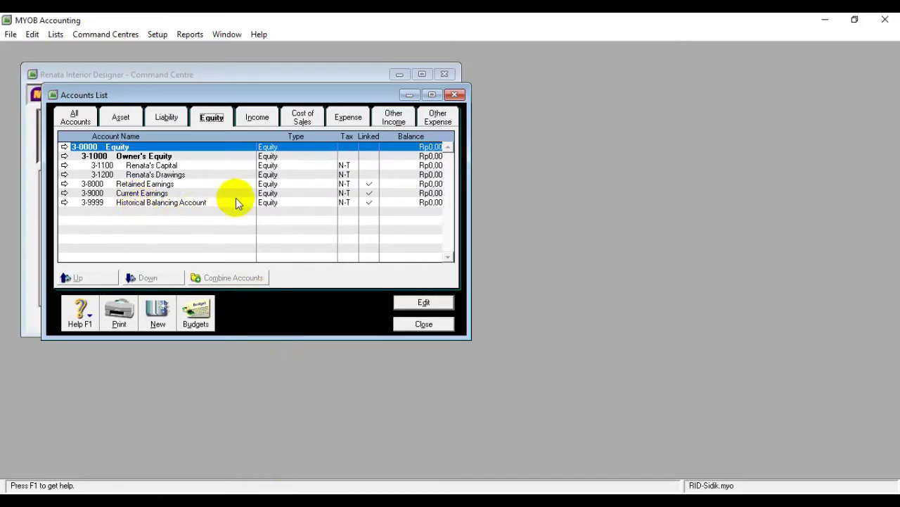
pyautogui.hotkey('alt', 'Tab')
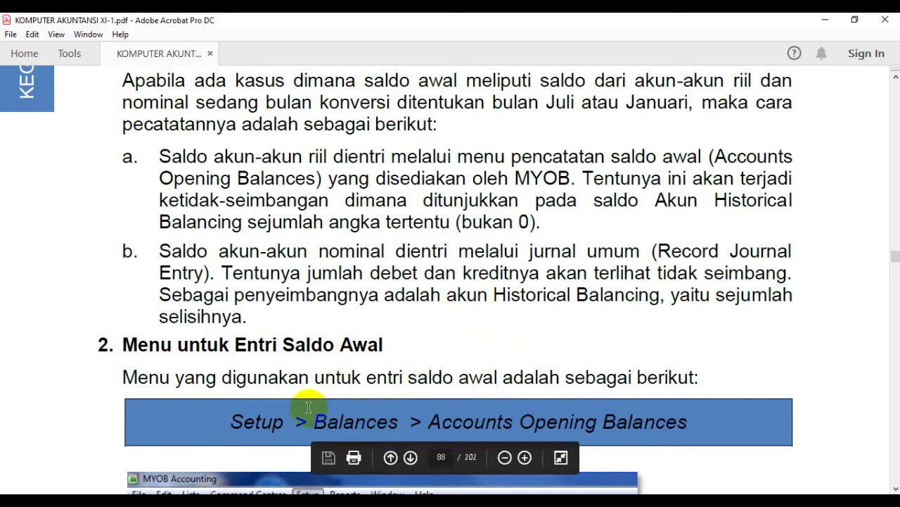
pyautogui.hotkey('alt', 'Tab')
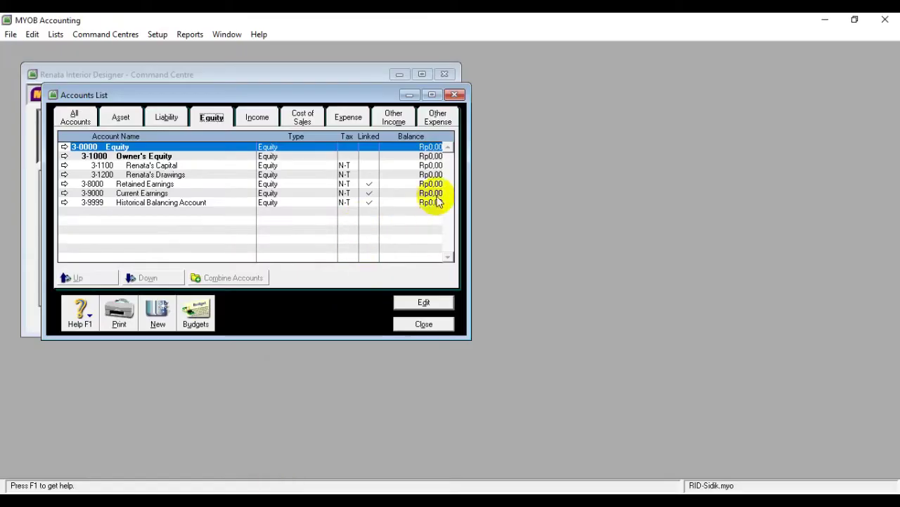
pyautogui.click(455, 96)
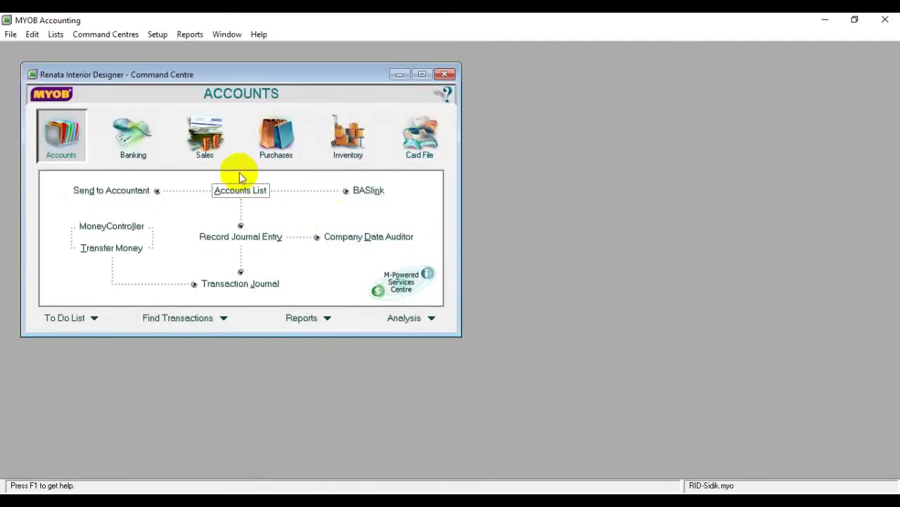
# Step: Switch to the PDF and read section 2, Menu untuk Entri Saldo Awal, including its illustration of the Account Opening Balances command
pyautogui.hotkey('alt', 'Tab')
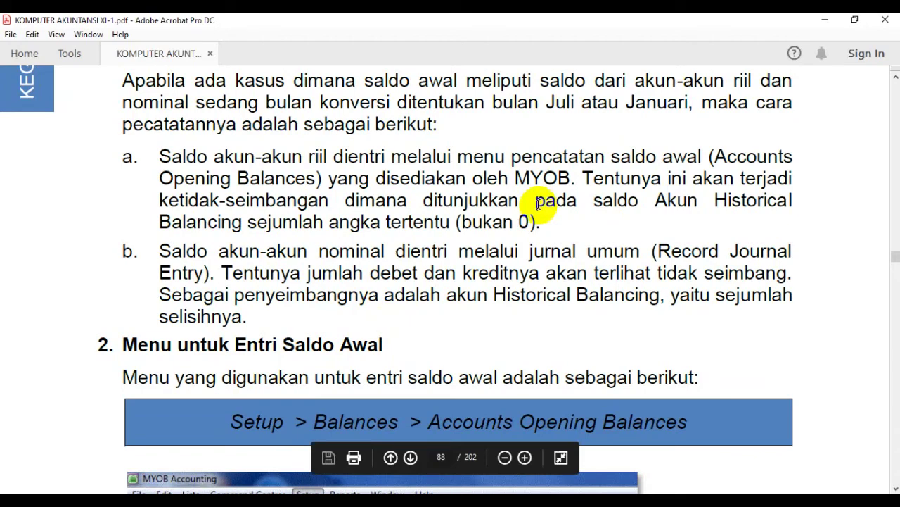
pyautogui.scroll(-2, 496, 246)
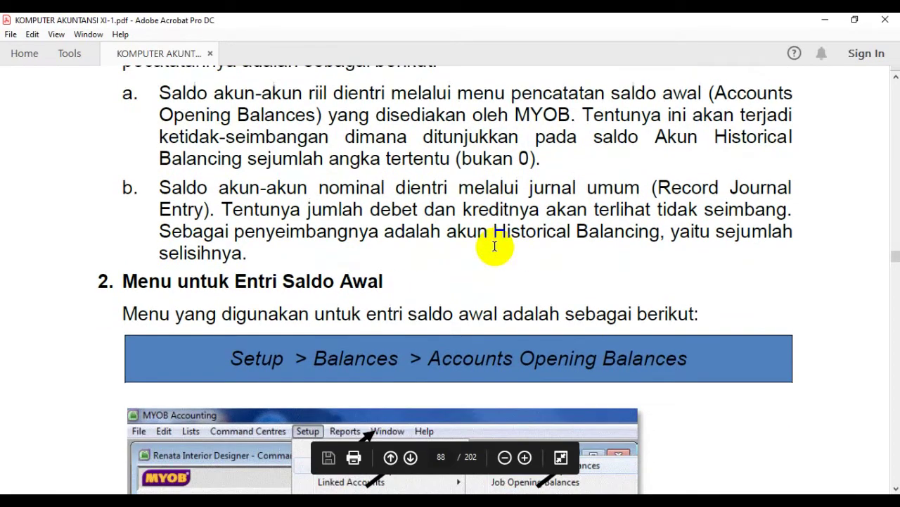
pyautogui.scroll(-9, 495, 246)
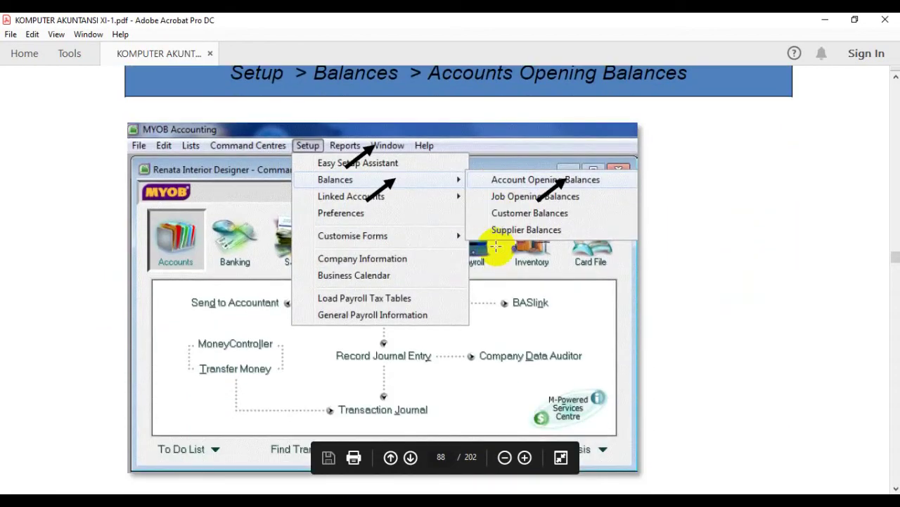
pyautogui.scroll(2, 496, 246)
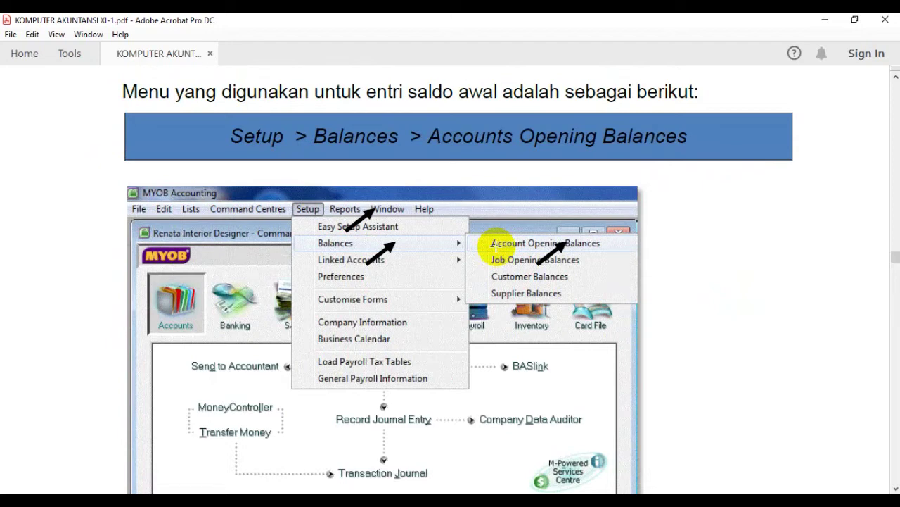
pyautogui.click(266, 138)
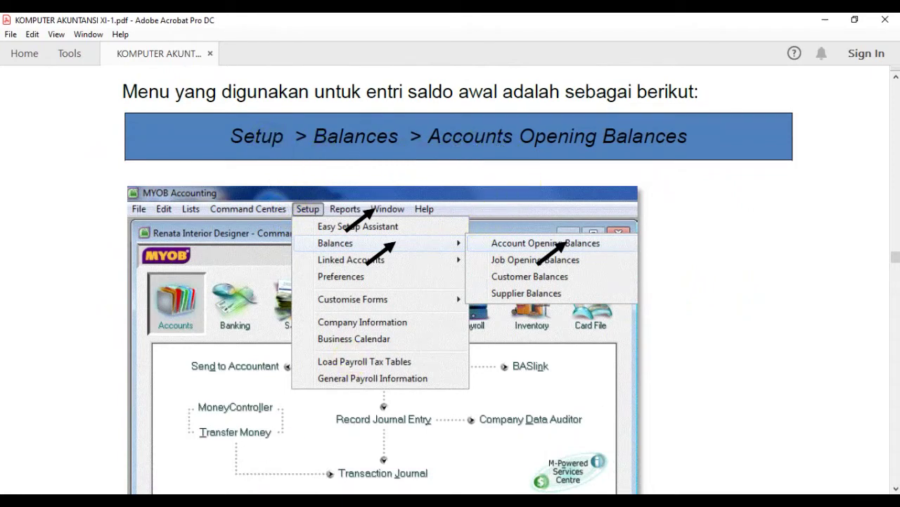
pyautogui.scroll(-4, 362, 368)
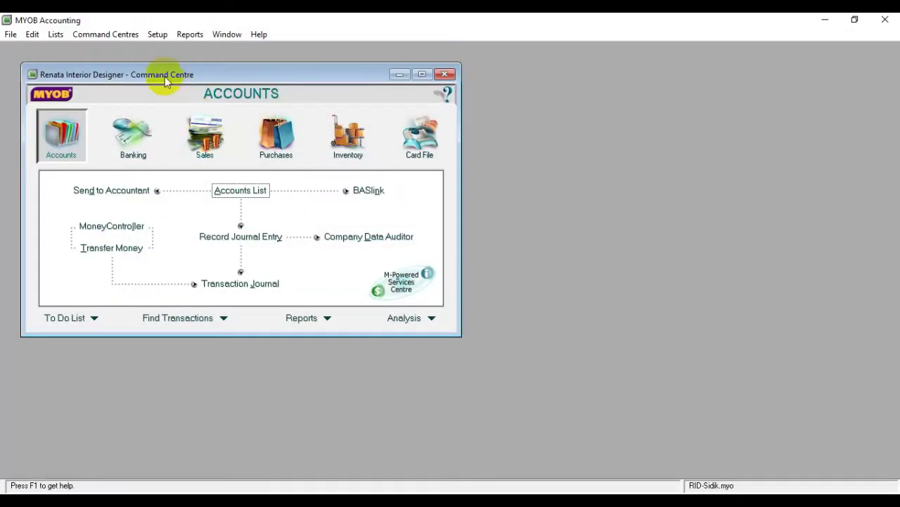
# Step: Open the Account Opening Balances window and maximize it to show more of the account list
pyautogui.click(155, 35)
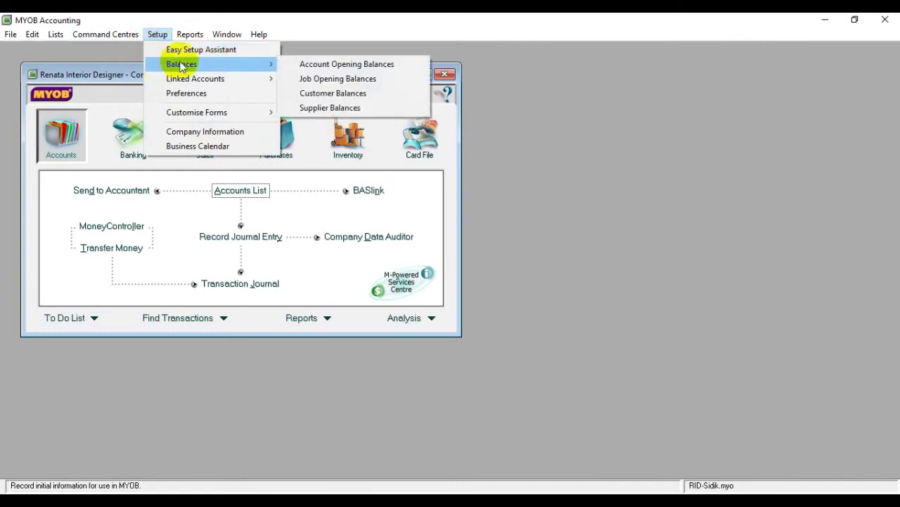
pyautogui.moveTo(265, 65)
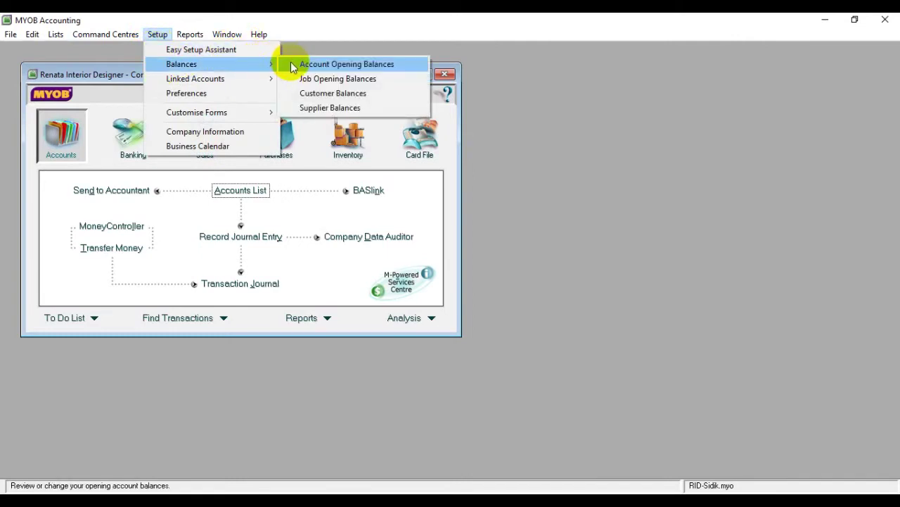
pyautogui.click(291, 63)
pyautogui.moveTo(261, 91); pyautogui.dragTo(330, 89)
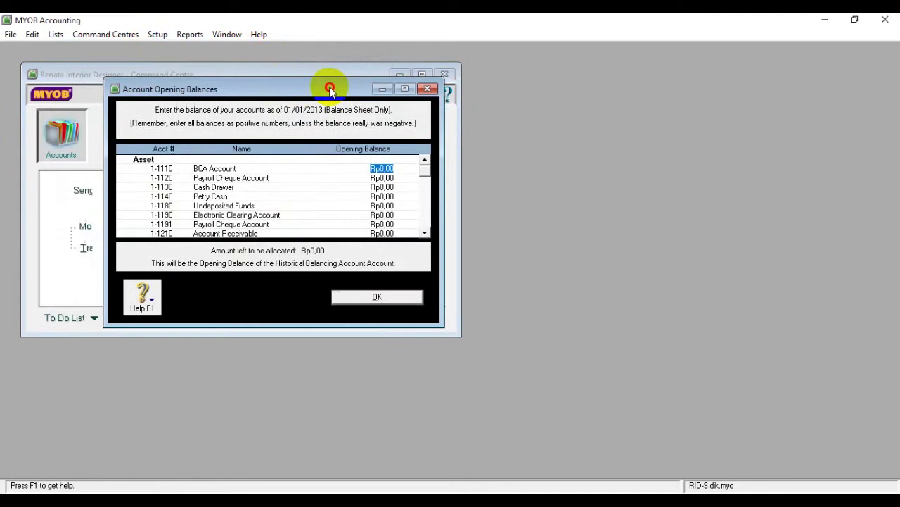
pyautogui.doubleClick(343, 87)
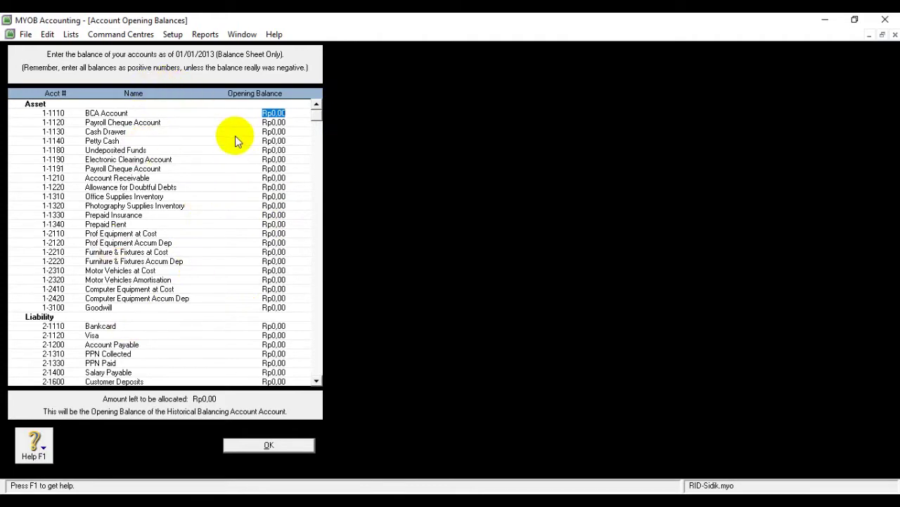
# Step: Review the asset, liability and equity accounts in Account Opening Balances and the amount left to be allocated, returning to the first account
pyautogui.scroll(-1, 236, 143)
pyautogui.scroll(-1, 236, 144)
pyautogui.scroll(-1, 235, 144)
pyautogui.scroll(3, 235, 143)
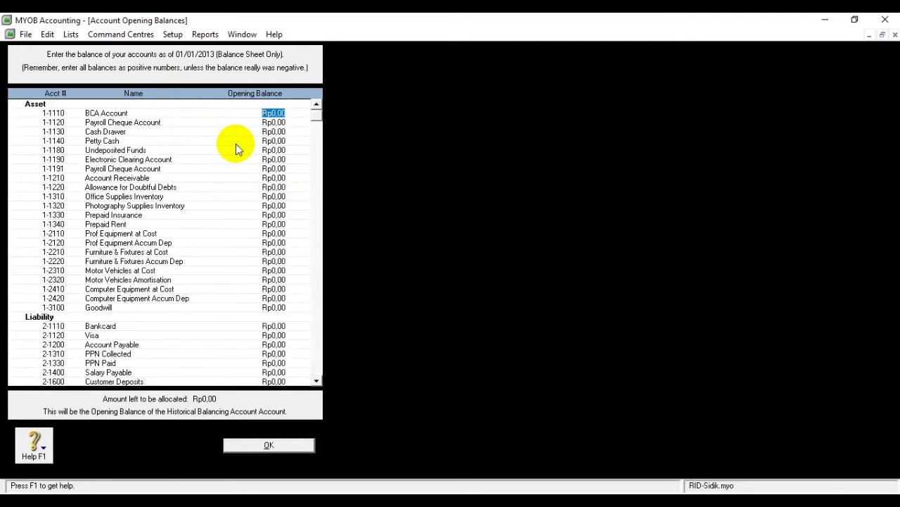
pyautogui.scroll(-3, 236, 144)
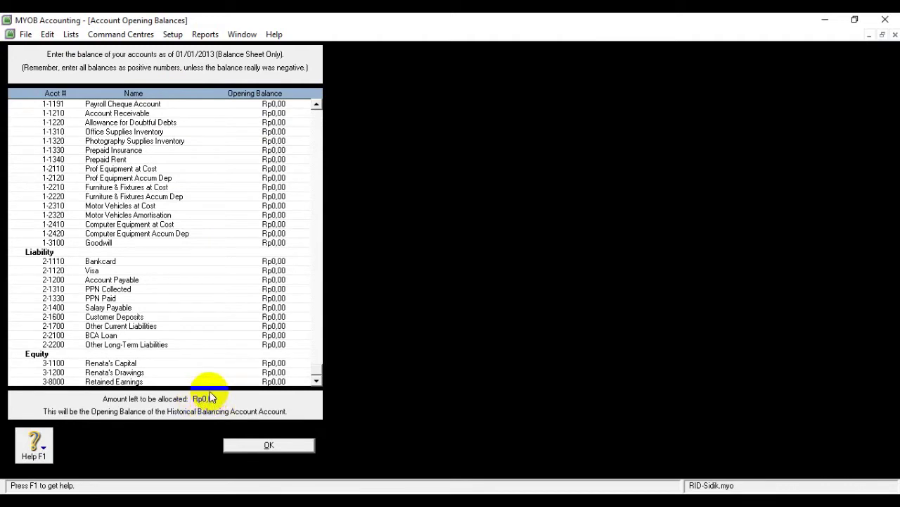
pyautogui.scroll(3, 195, 318)
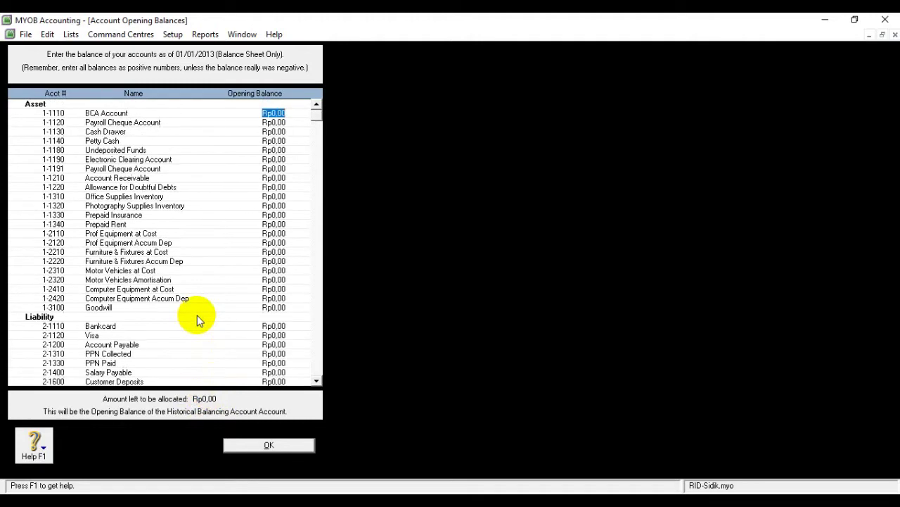